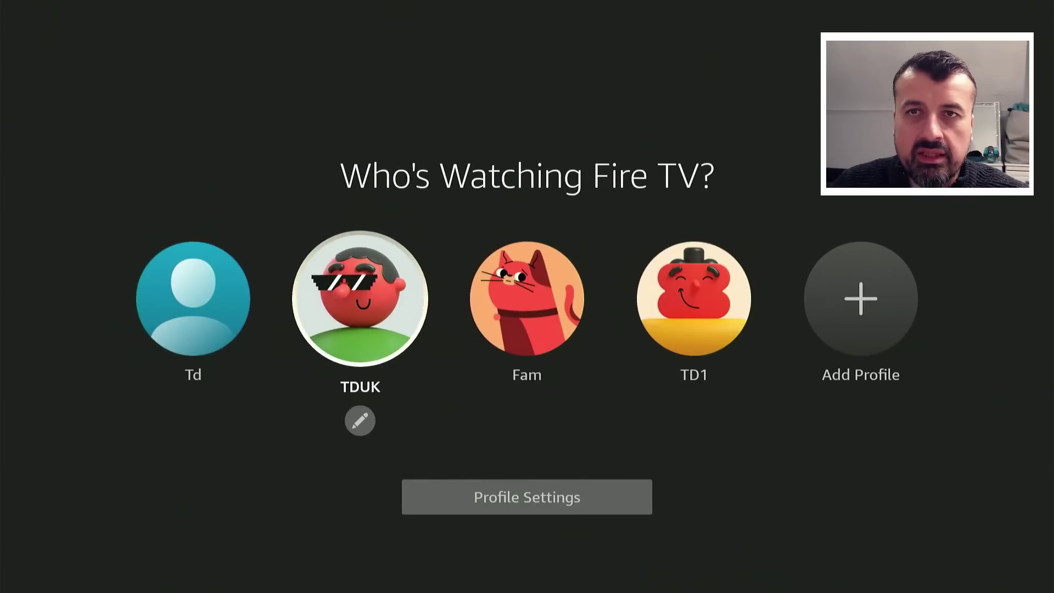
# Enter Fire TV with the TDUK profile.
pyautogui.press('Right')
pyautogui.press('Left')
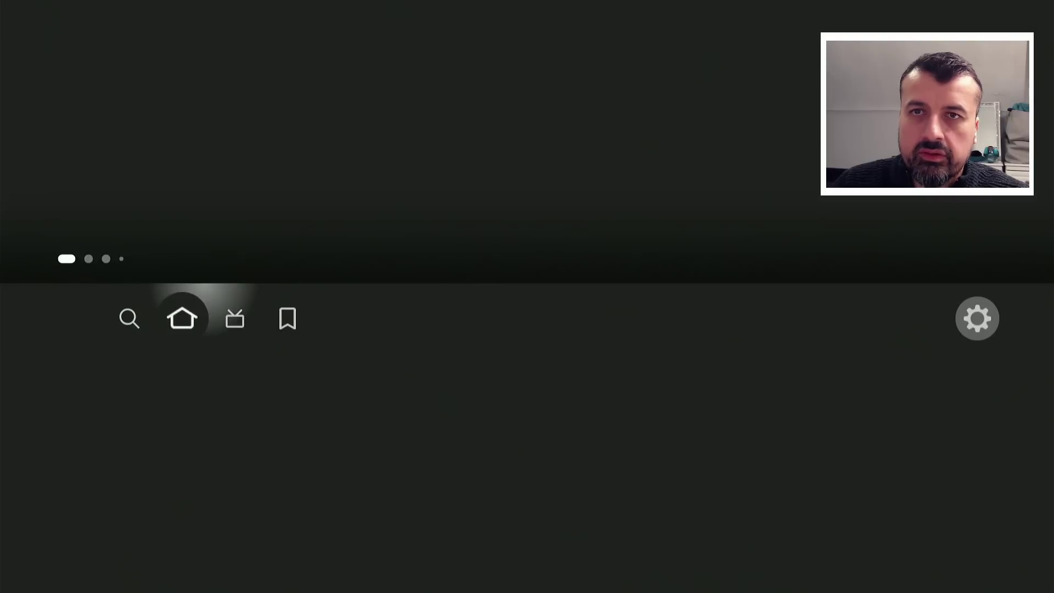
pyautogui.press('Right')
pyautogui.press('Left')
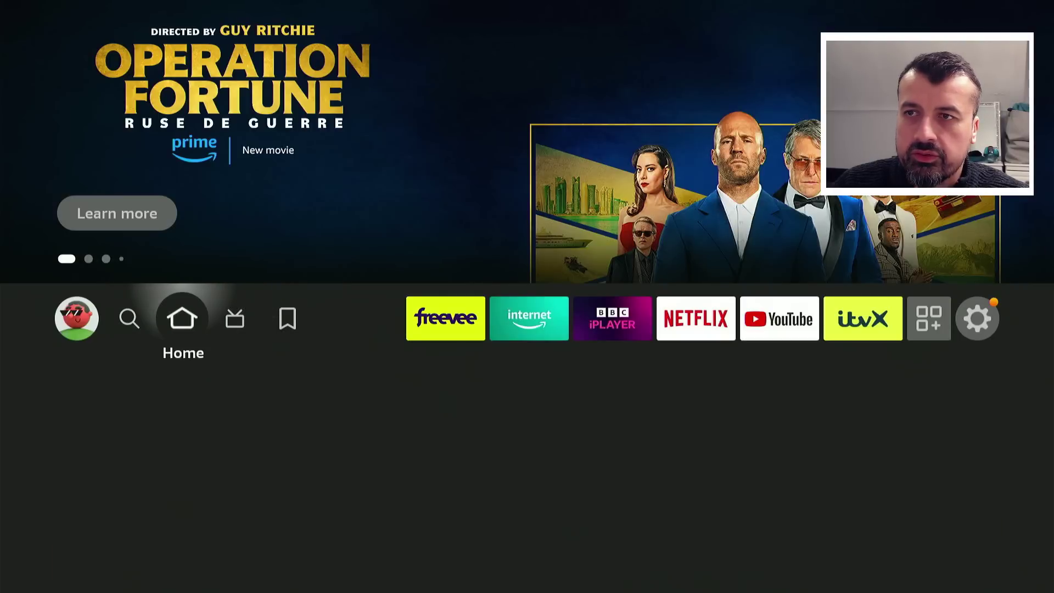
# Launch Background Apps and Process List from the recently used apps.
pyautogui.press('Down')
pyautogui.press('Down')
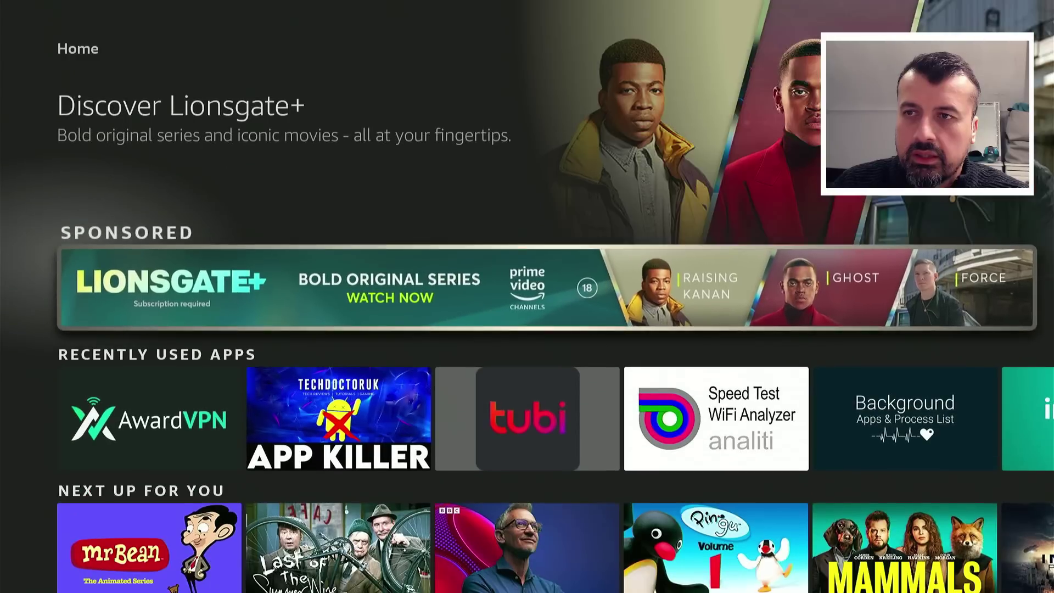
pyautogui.press('Down')
pyautogui.press('Right')
pyautogui.press('Right')
pyautogui.press('Right')
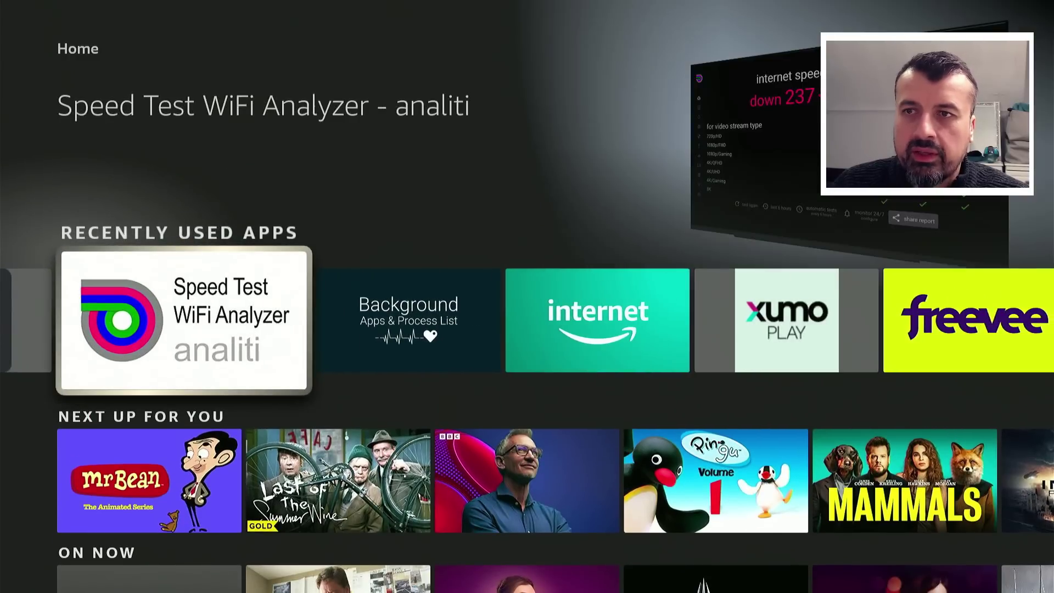
pyautogui.press('Right')
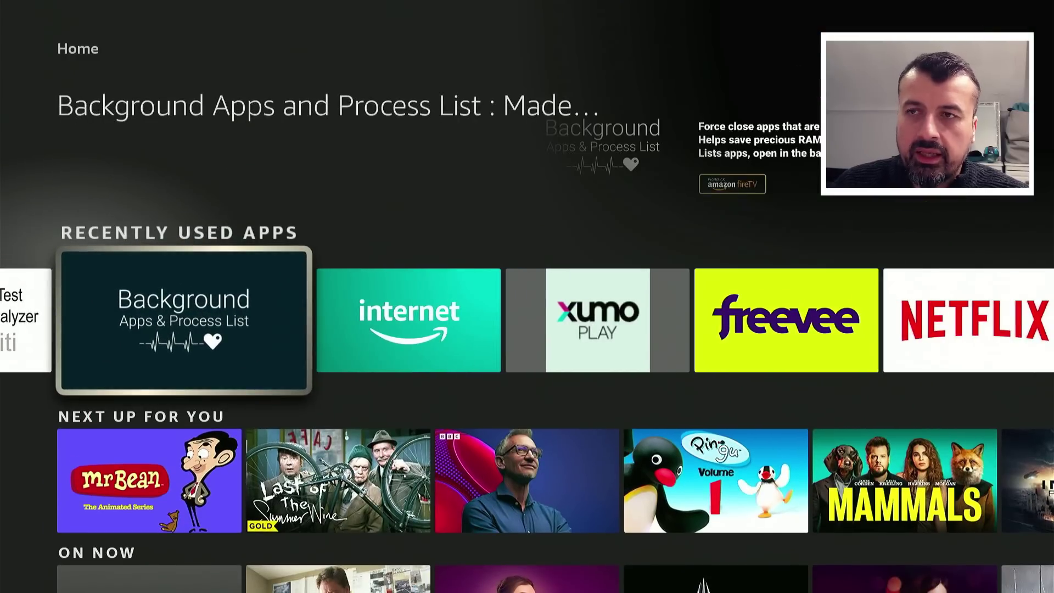
pyautogui.press('Return')
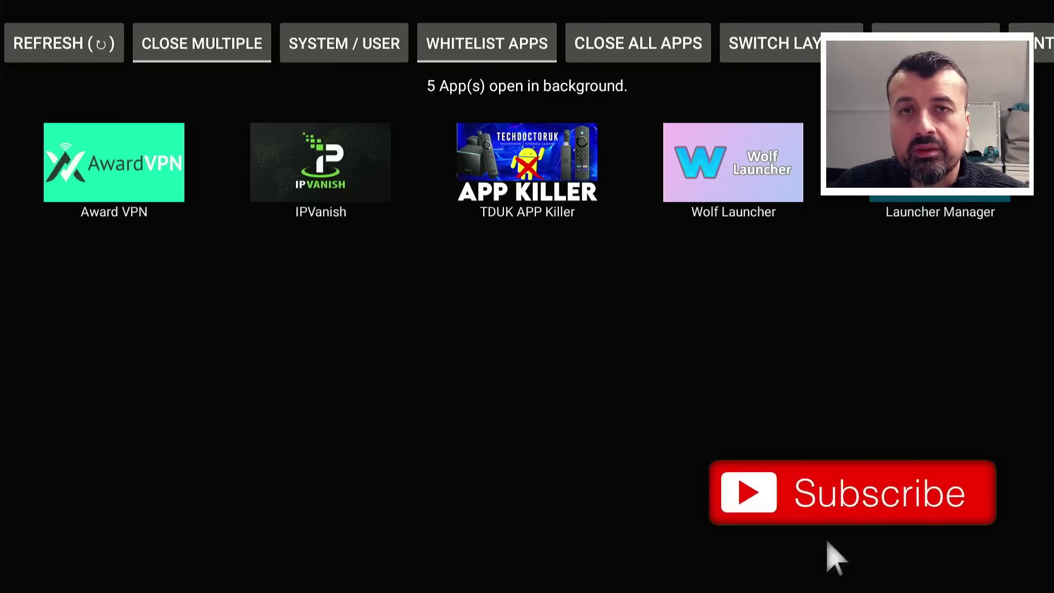
# Review the apps running in the background, from Award VPN to Wolf Launcher, and the available closing options.
pyautogui.press('Up')
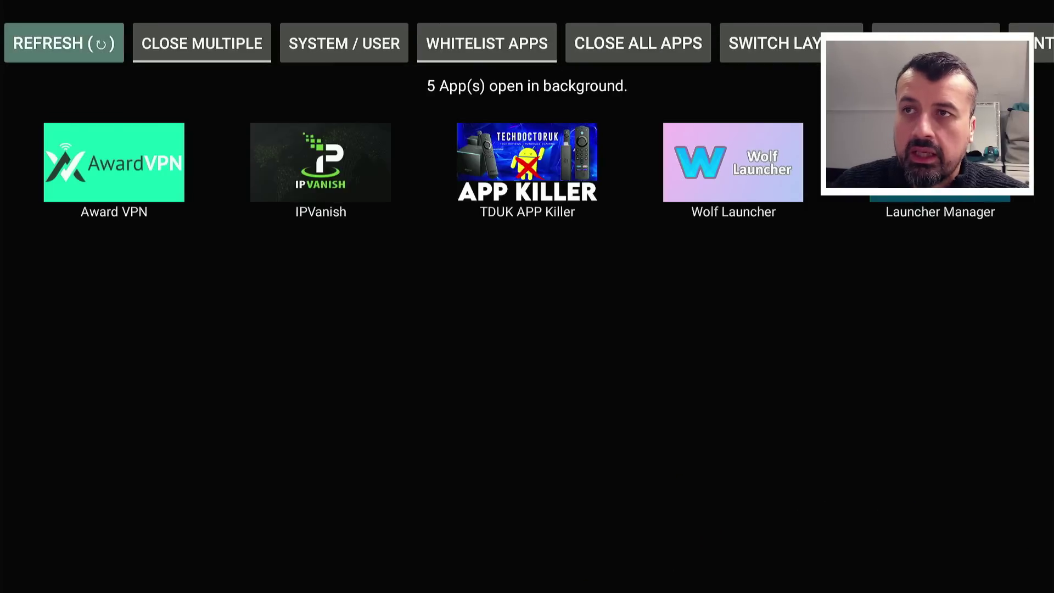
pyautogui.press('Right')
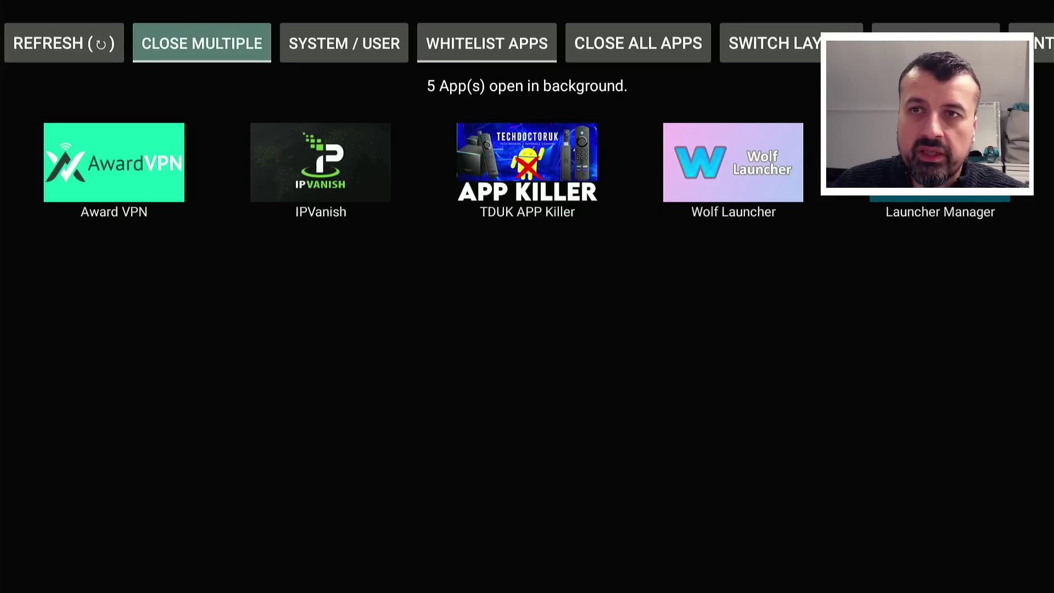
pyautogui.press('Down')
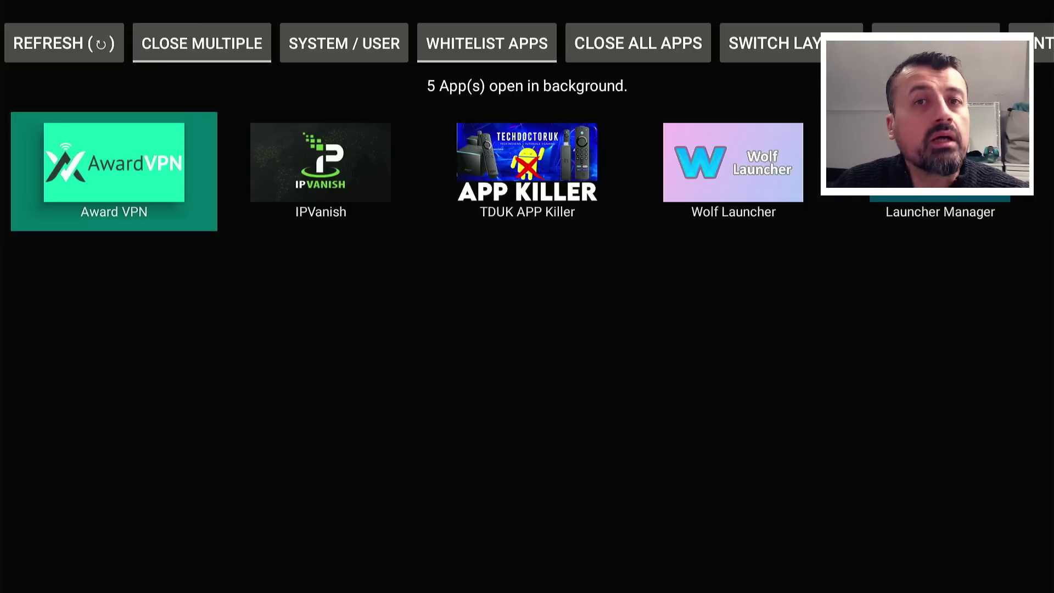
pyautogui.press('Right')
pyautogui.press('Right')
pyautogui.press('Right')
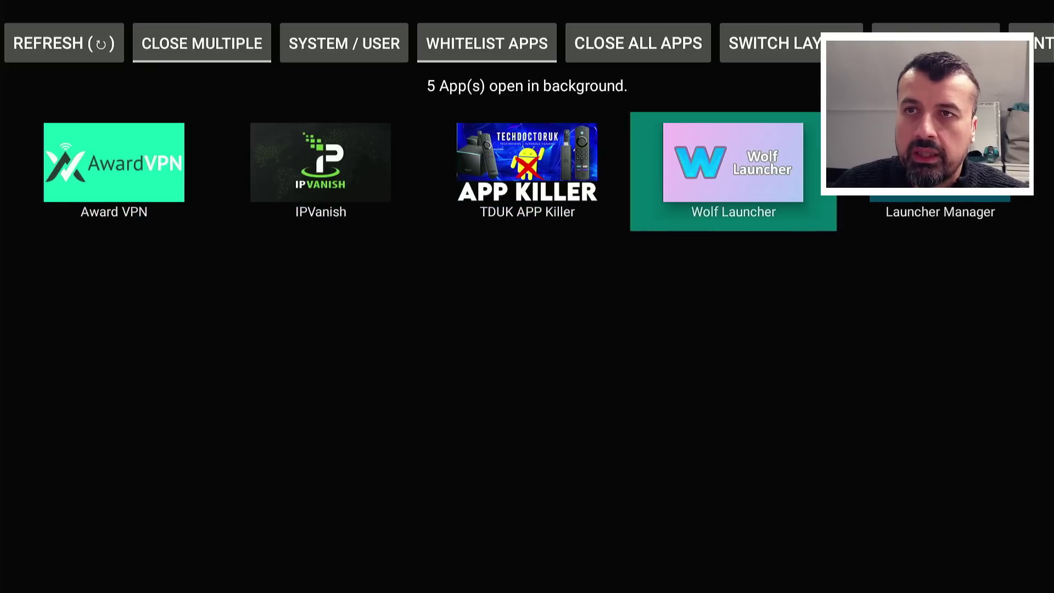
pyautogui.press('Left')
pyautogui.press('Left')
pyautogui.press('Left')
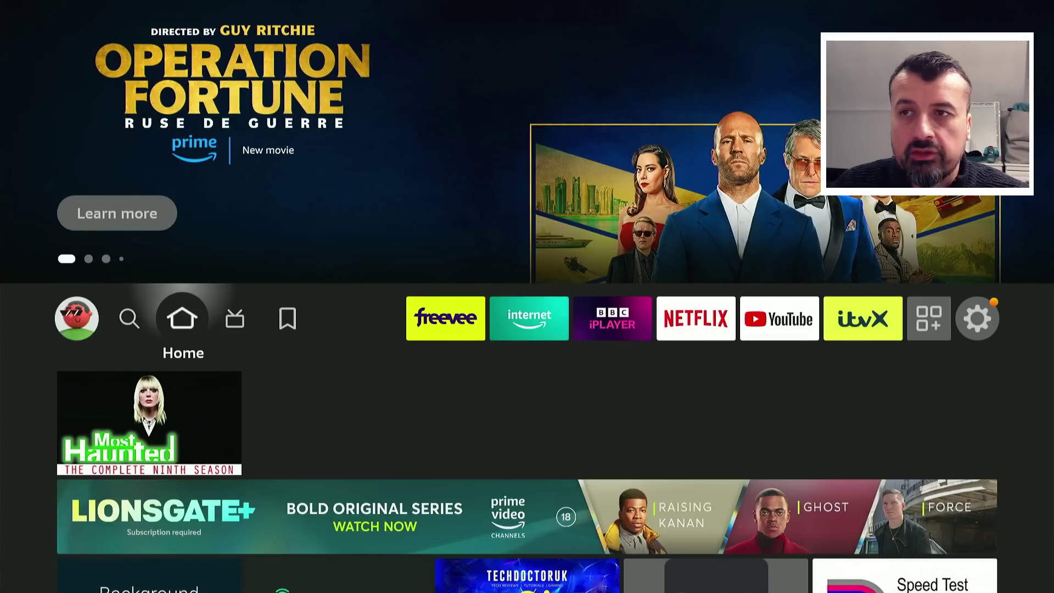
# View the full collection of installed apps and channels, and return to the Fire TV home screen.
pyautogui.press('Right')
pyautogui.press('Right')
pyautogui.press('Right')
pyautogui.press('Right')
pyautogui.press('Right')
pyautogui.press('Right')
pyautogui.press('Right')
pyautogui.press('Right')
pyautogui.press('Right')
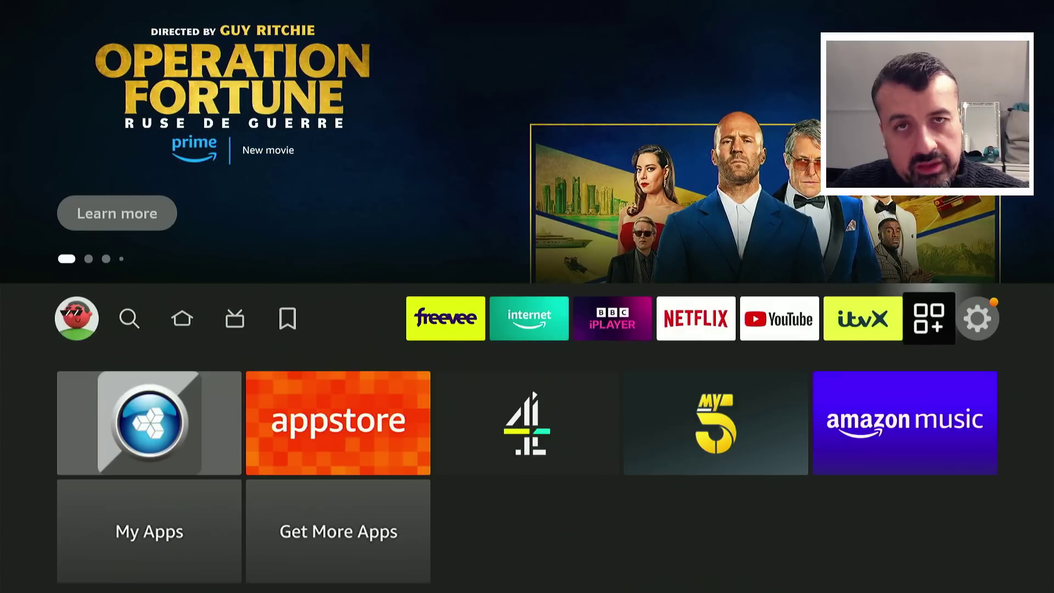
pyautogui.press('Return')
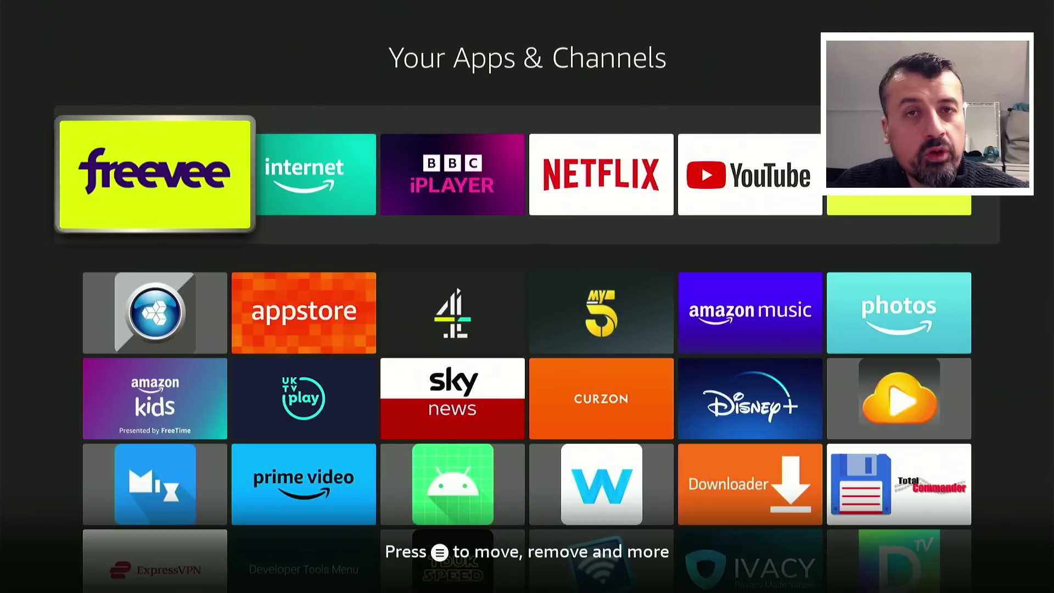
pyautogui.press('Home')
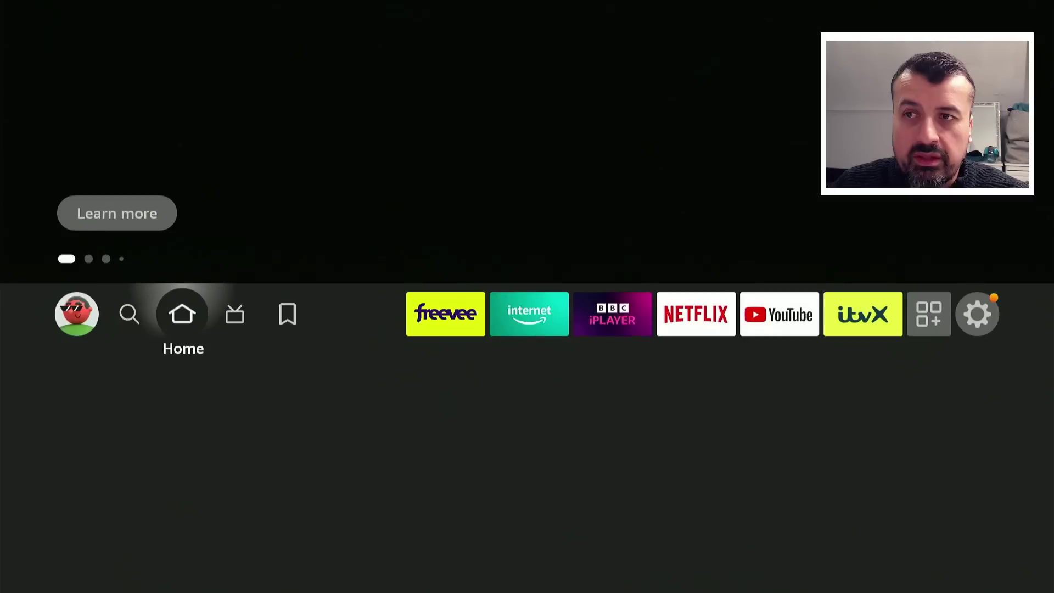
# Reopen Background Apps and Process List from the recently used apps.
pyautogui.press('Down')
pyautogui.press('Down')
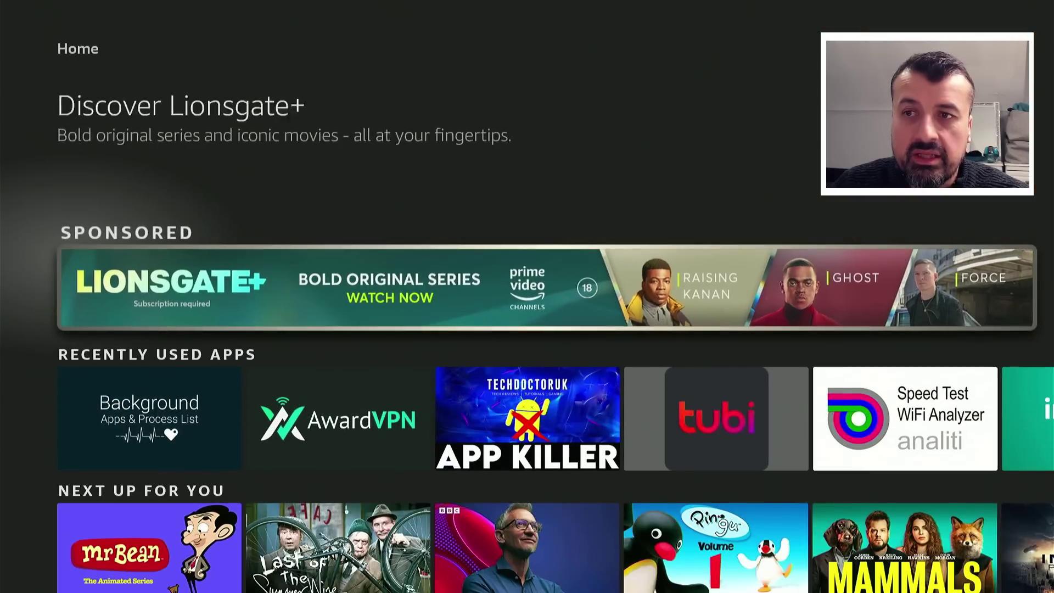
pyautogui.press('Down')
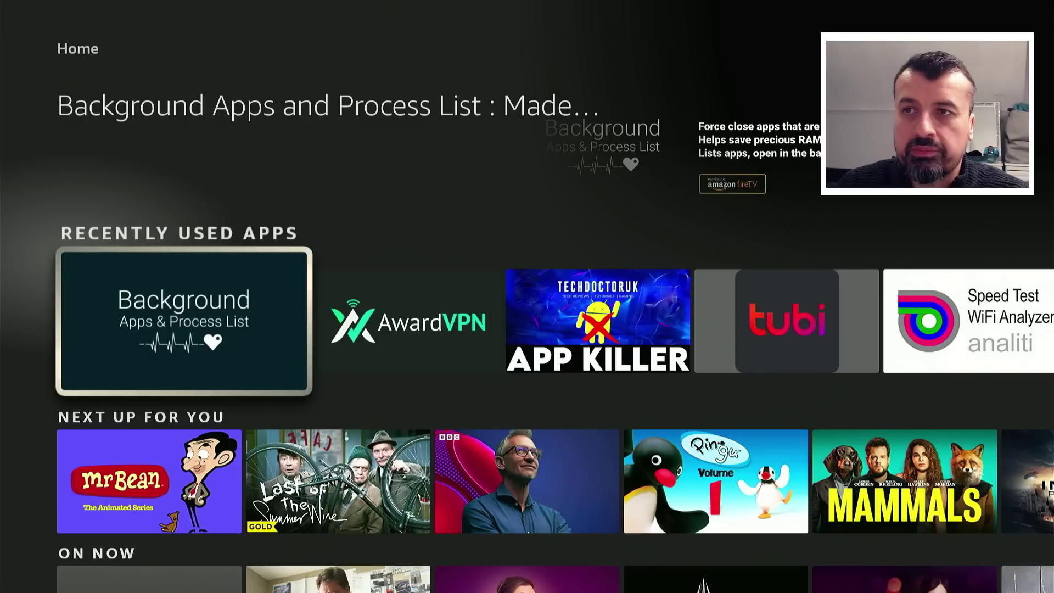
pyautogui.press('Right')
pyautogui.press('Left')
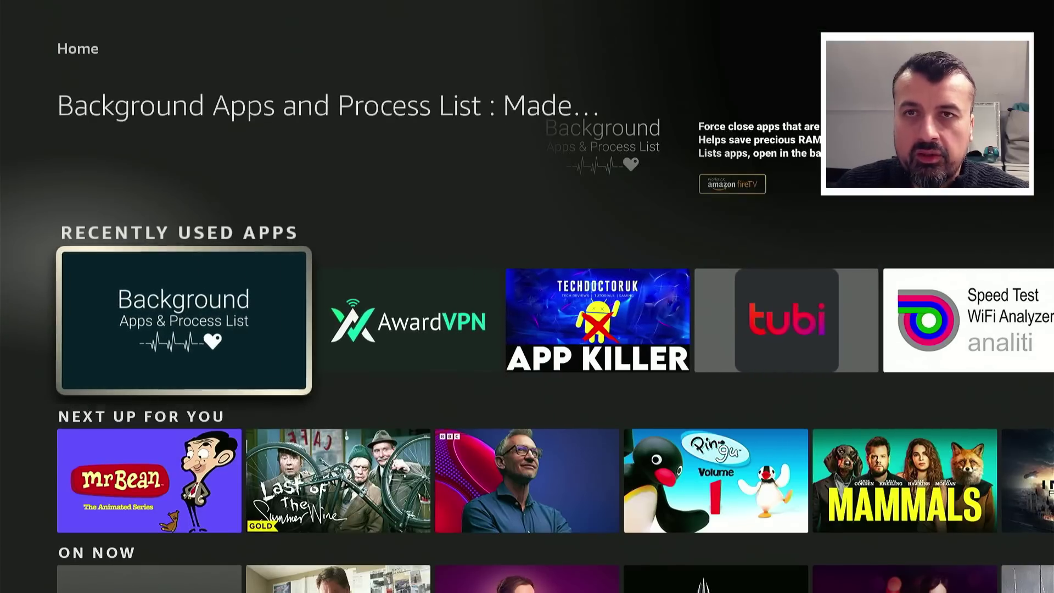
pyautogui.press('Return')
# Refresh the list of apps open in the background.
pyautogui.press('Right')
pyautogui.press('Left')
pyautogui.press('Up')
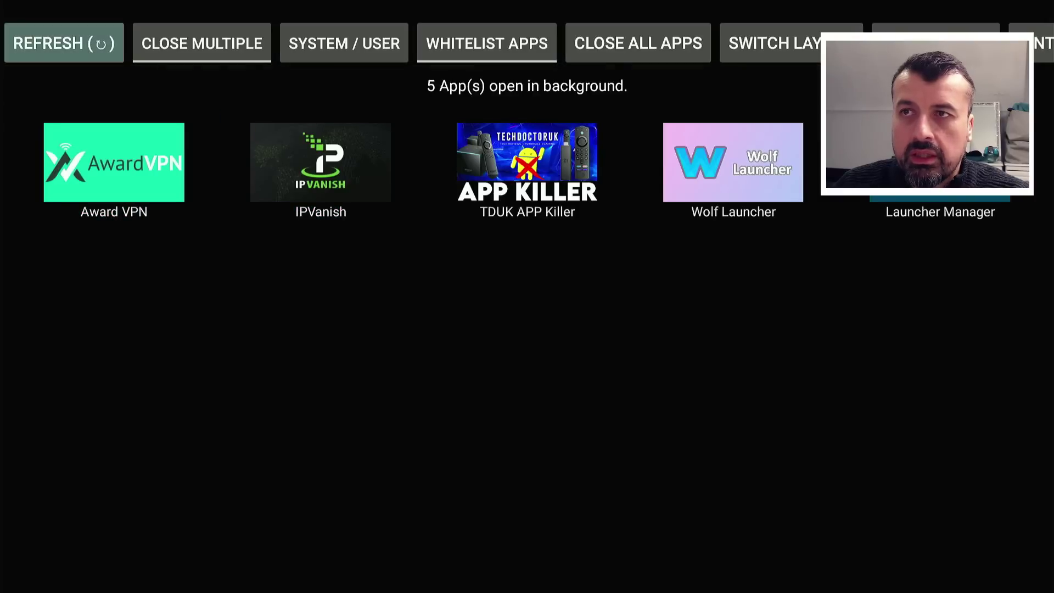
pyautogui.press('Return')
pyautogui.press('Right')
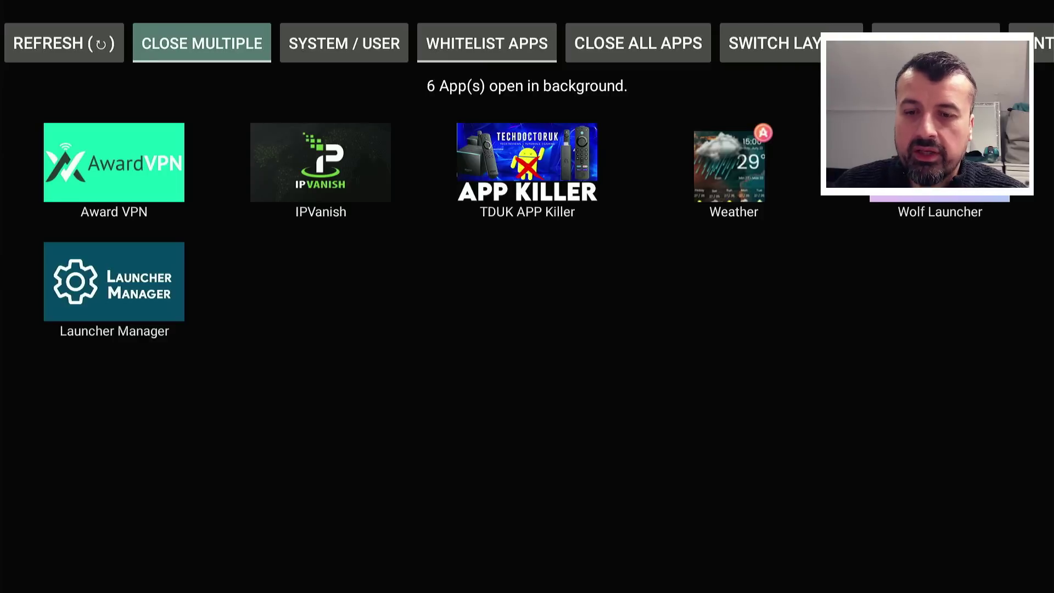
# Run Fast Task Killer from Your Apps & Channels and return to the Fire TV home screen.
pyautogui.press('Home')
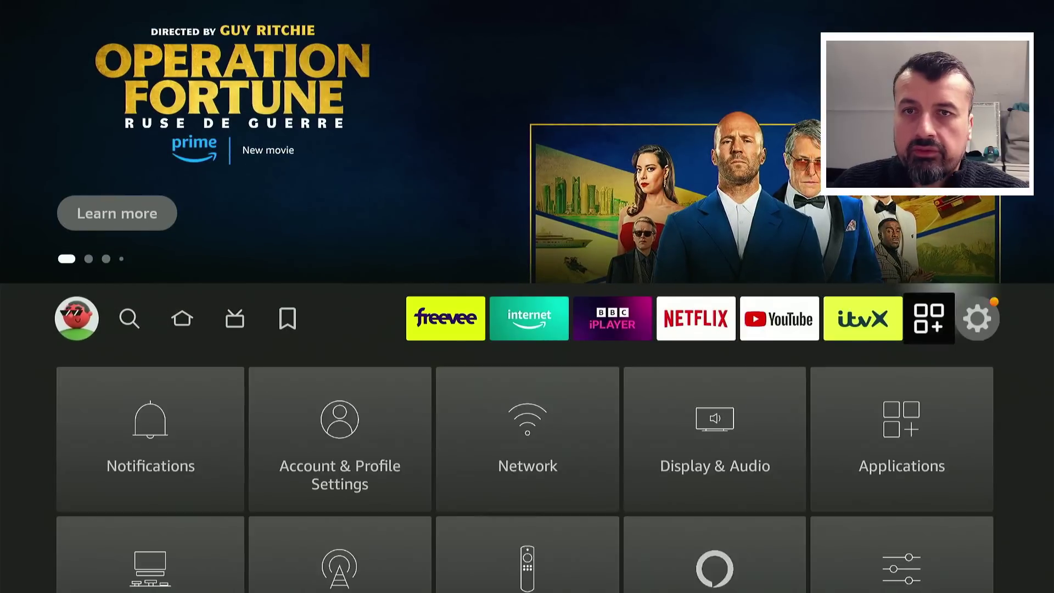
pyautogui.press('Left')
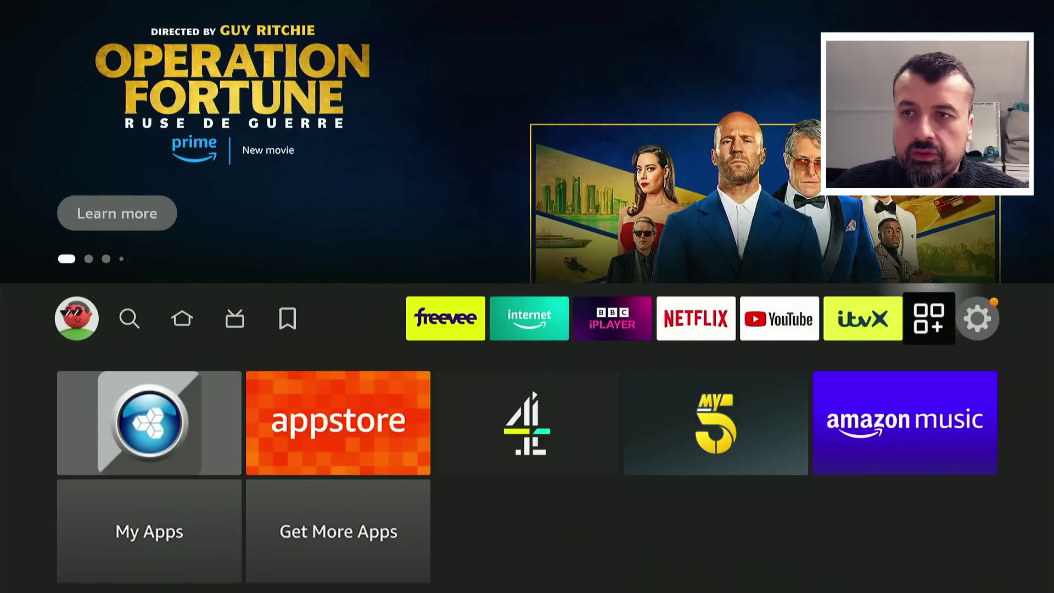
pyautogui.press('Down')
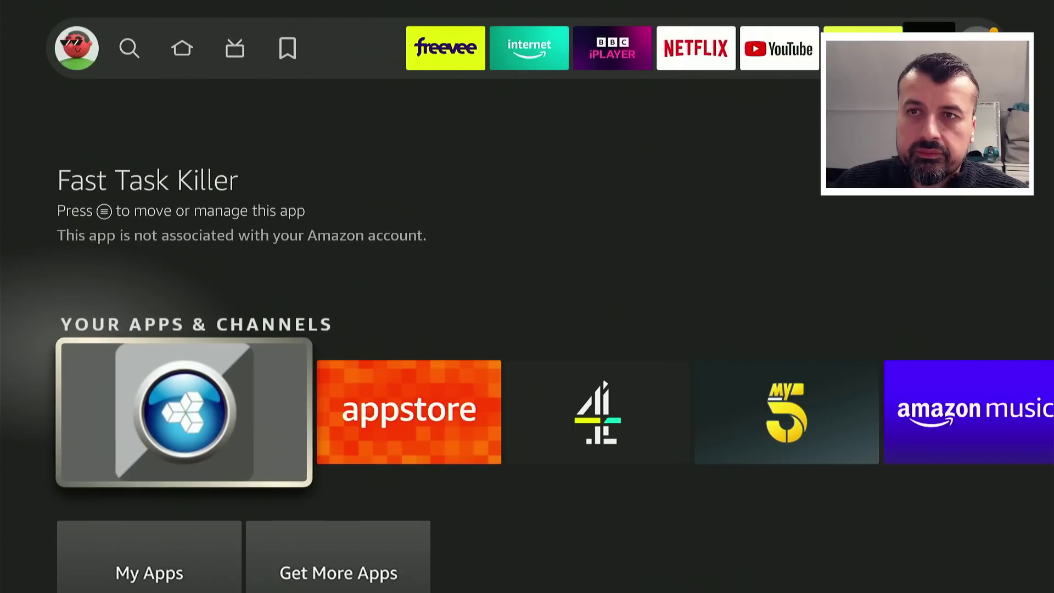
pyautogui.press('Return')
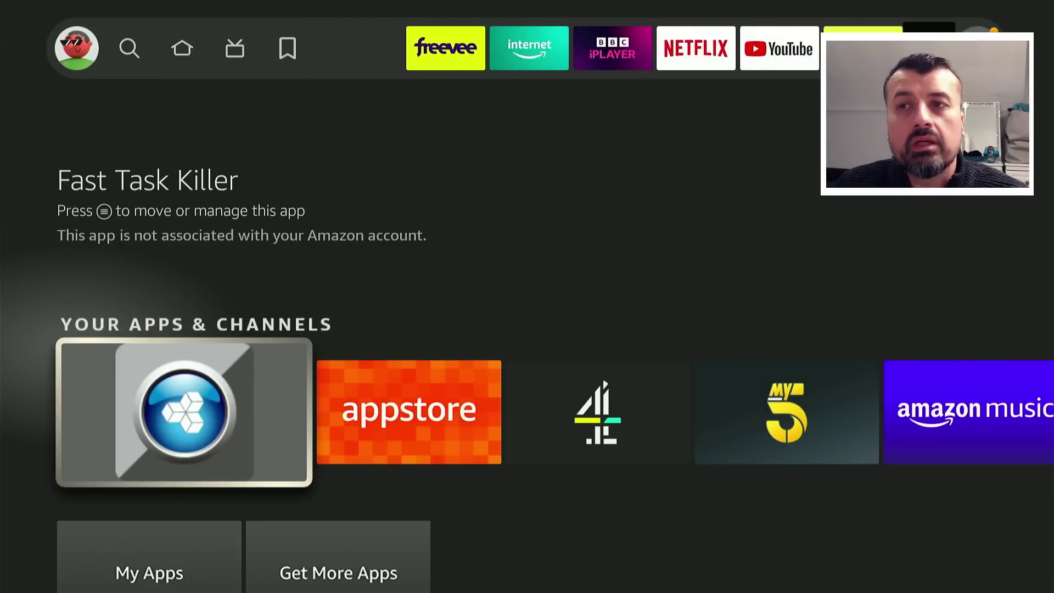
pyautogui.press('Home')
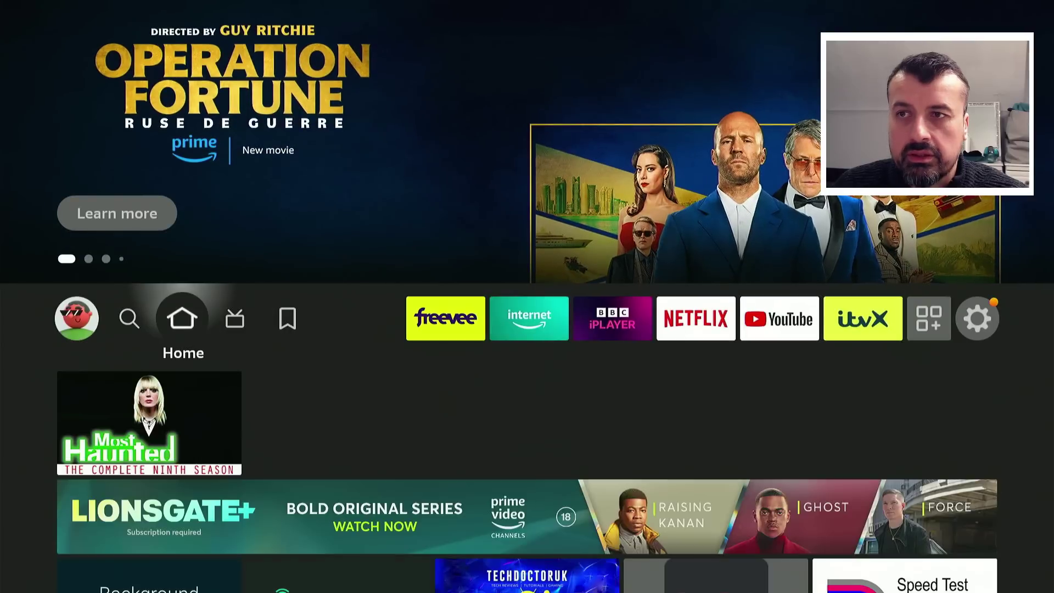
pyautogui.press('Right')
pyautogui.press('Right')
pyautogui.press('Right')
pyautogui.press('Left')
pyautogui.press('Left')
pyautogui.press('Left')
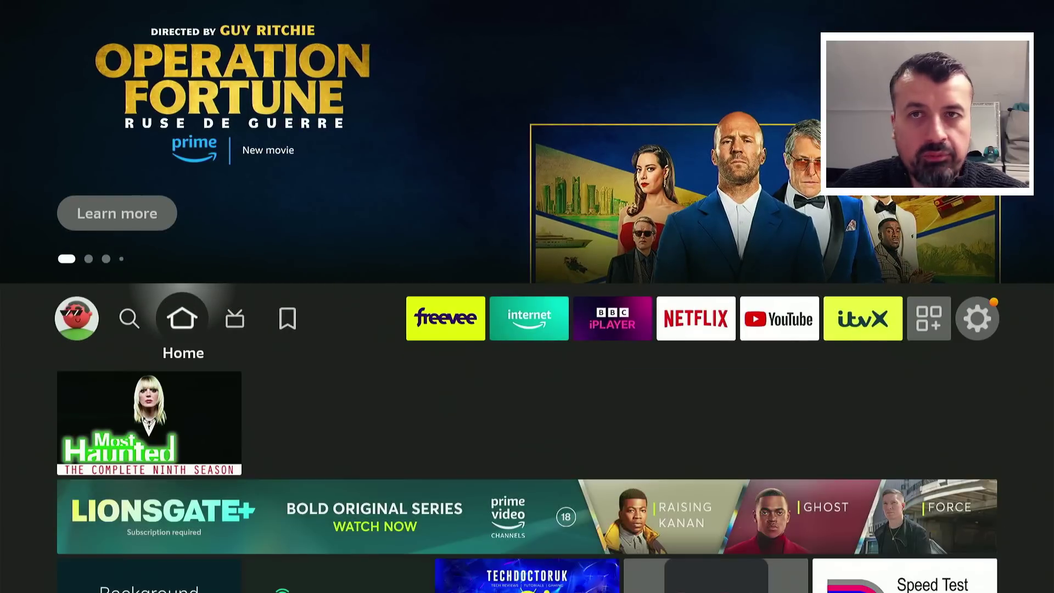
# Check the background apps in Background Apps and Process List again after running Fast Task Killer.
pyautogui.press('Down')
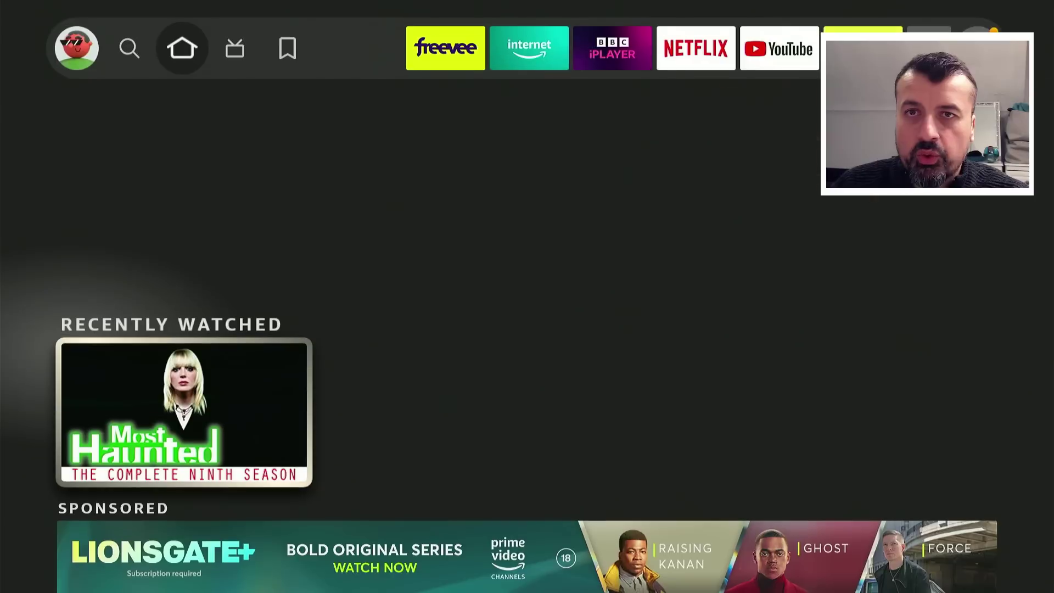
pyautogui.press('Down')
pyautogui.press('Down')
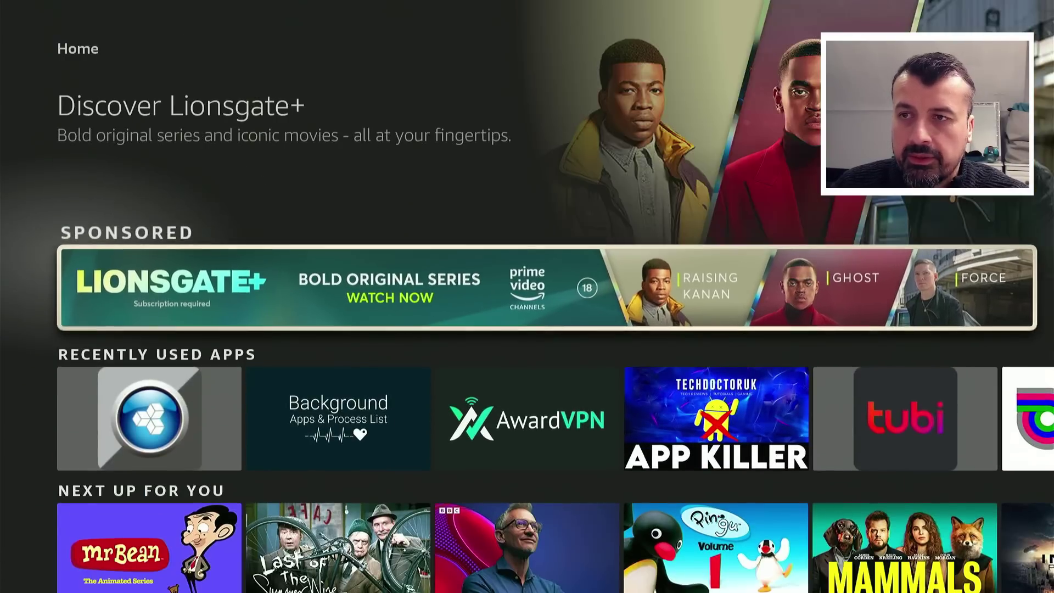
pyautogui.press('Right')
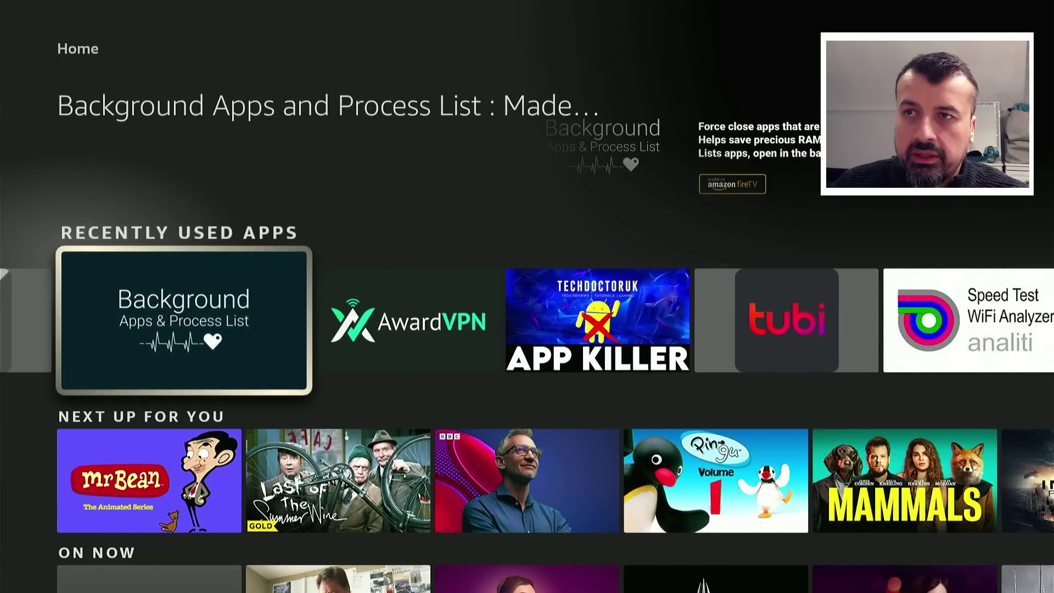
pyautogui.press('Return')
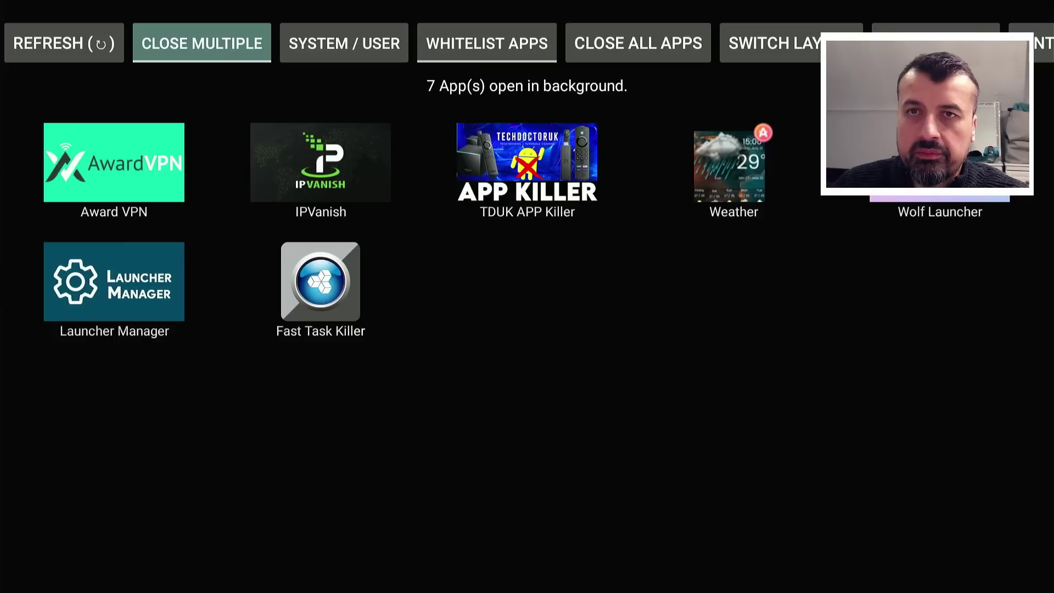
pyautogui.press('Home')
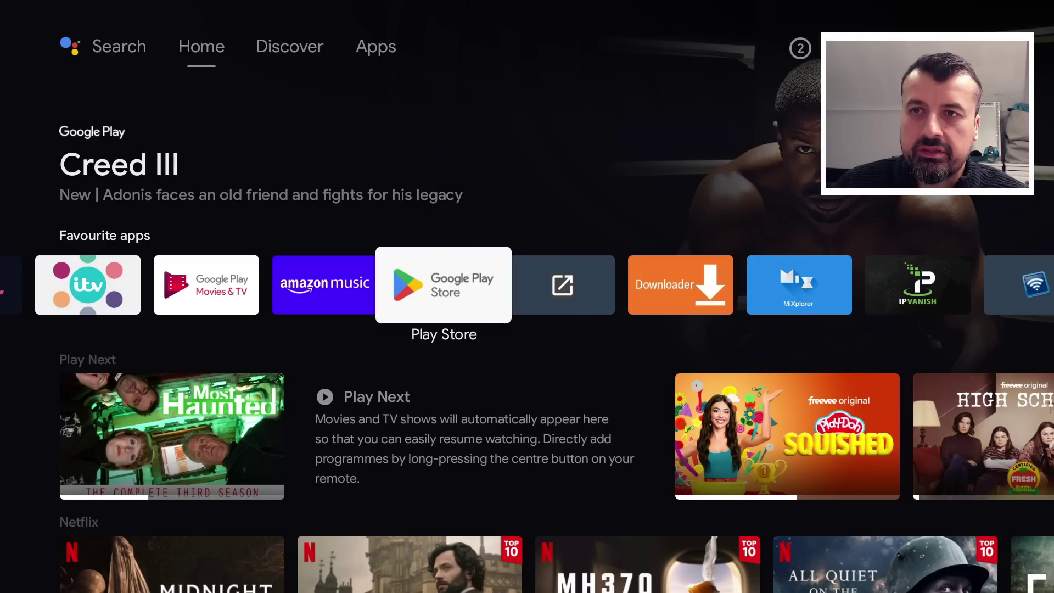
pyautogui.press('Left')
pyautogui.press('Left')
pyautogui.press('Right')
pyautogui.press('Right')
pyautogui.press('Right')
pyautogui.press('Right')
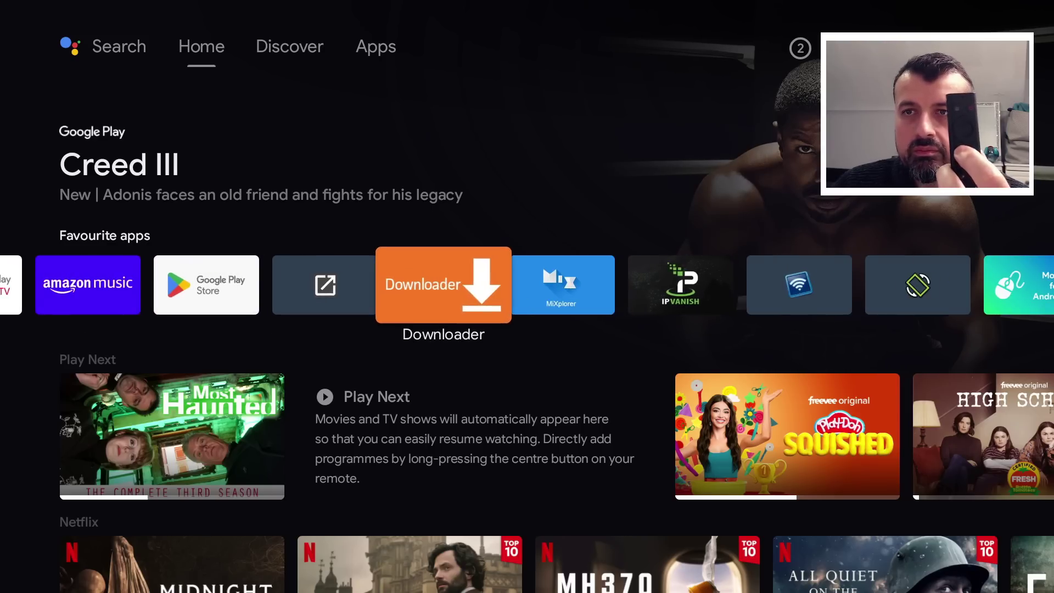
# Open the Android TV recent apps overview and dismiss TDUK APP Killer, Herogo TV and Play Store.
pyautogui.press('Home')
pyautogui.press('Home')
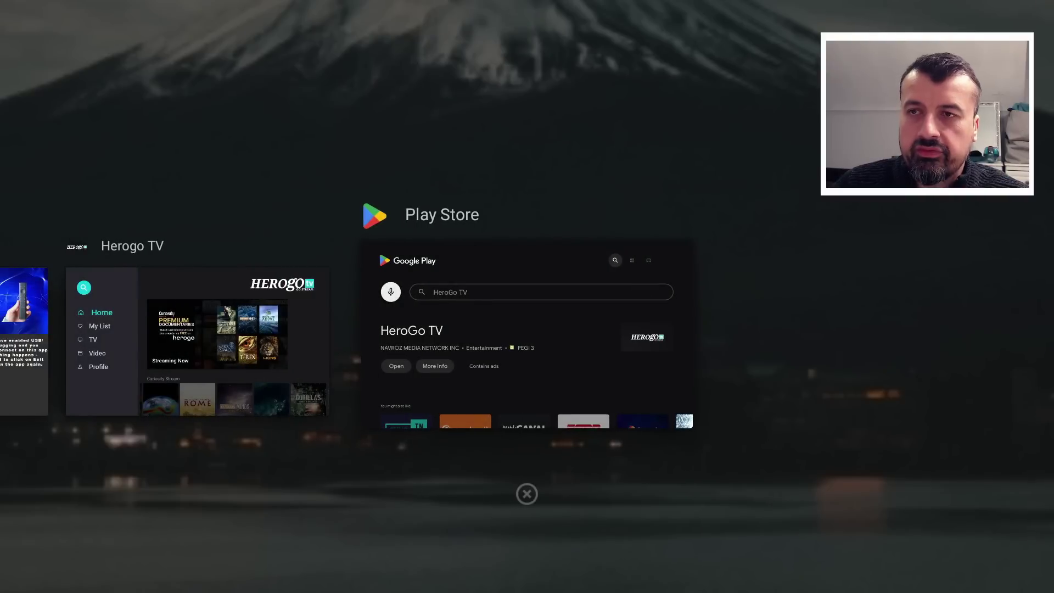
pyautogui.press('Left')
pyautogui.press('Left')
pyautogui.press('Right')
pyautogui.press('Left')
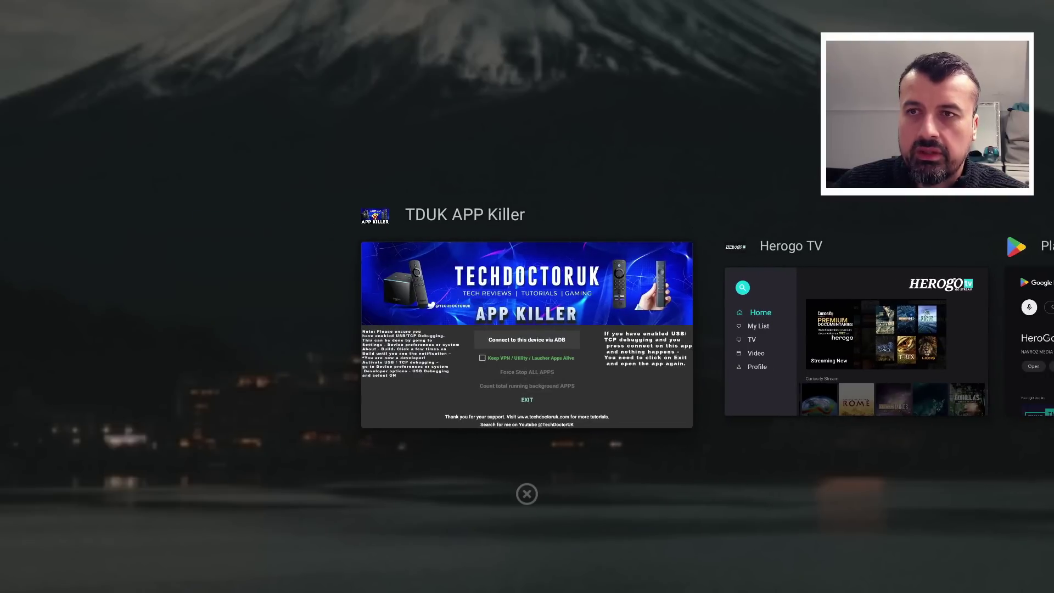
pyautogui.press('Down')
pyautogui.press('Return')
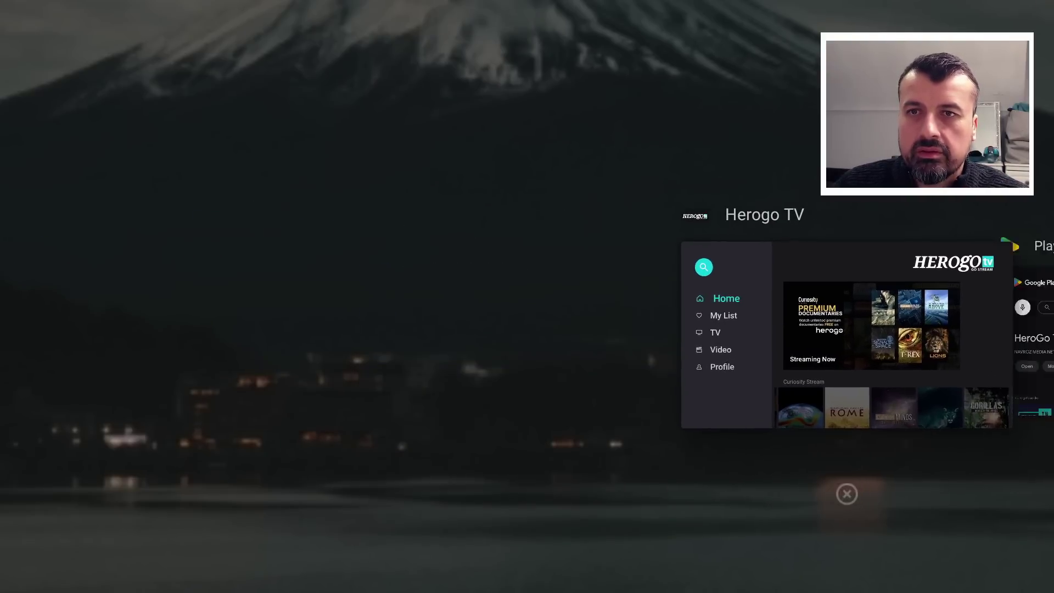
pyautogui.press('Down')
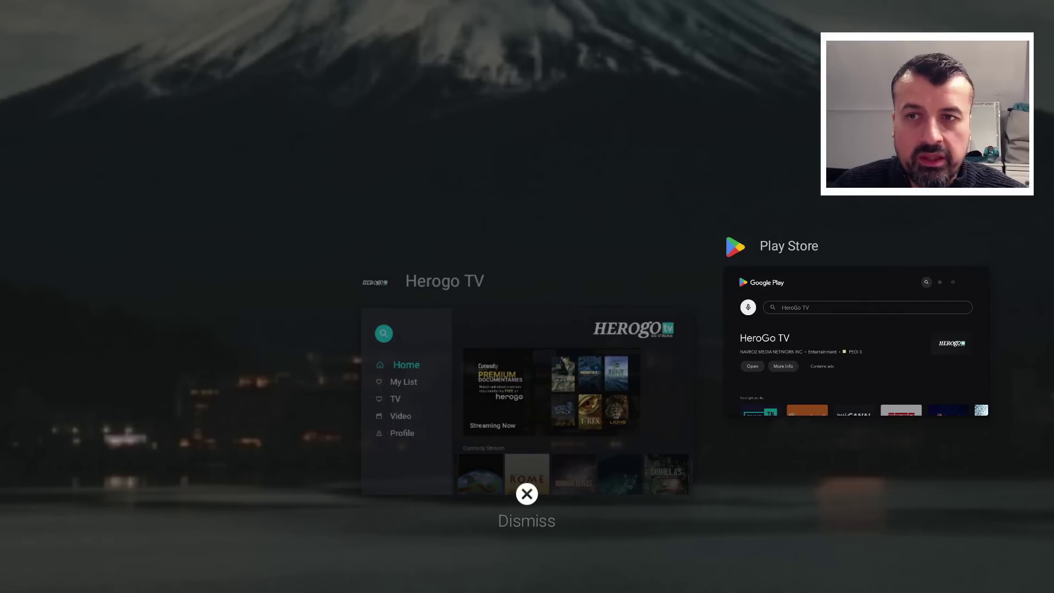
pyautogui.press('Return')
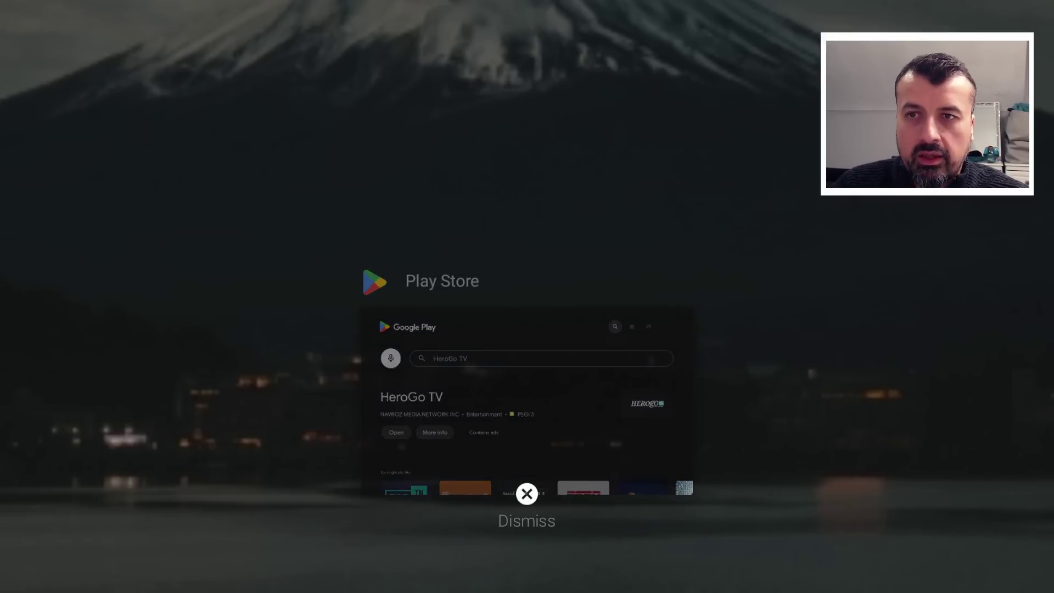
pyautogui.press('Return')
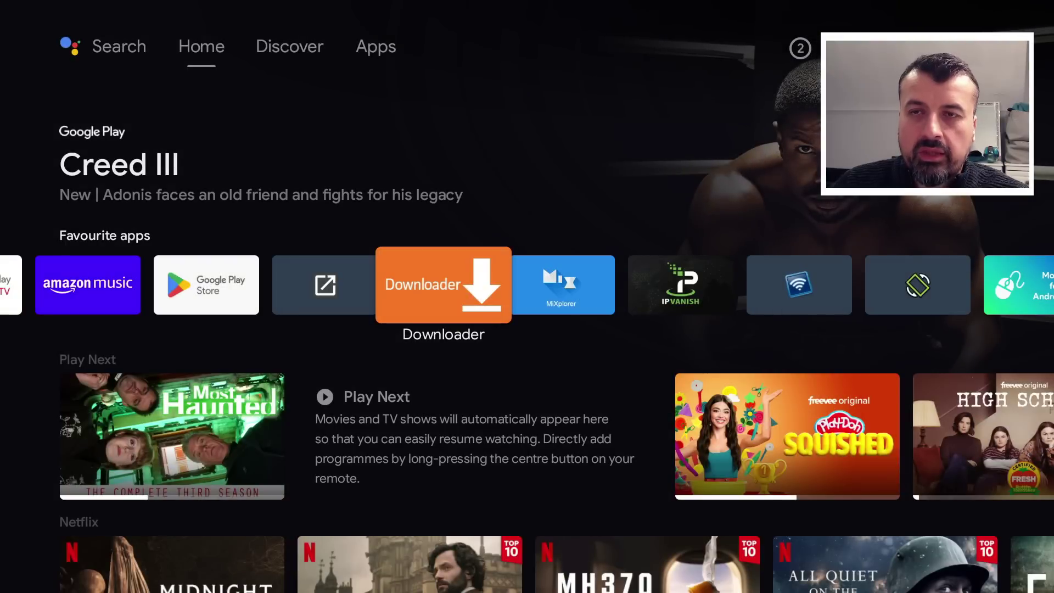
# Check the recent apps overview again and return to the home screen.
pyautogui.hotkey('alt', 'Tab')
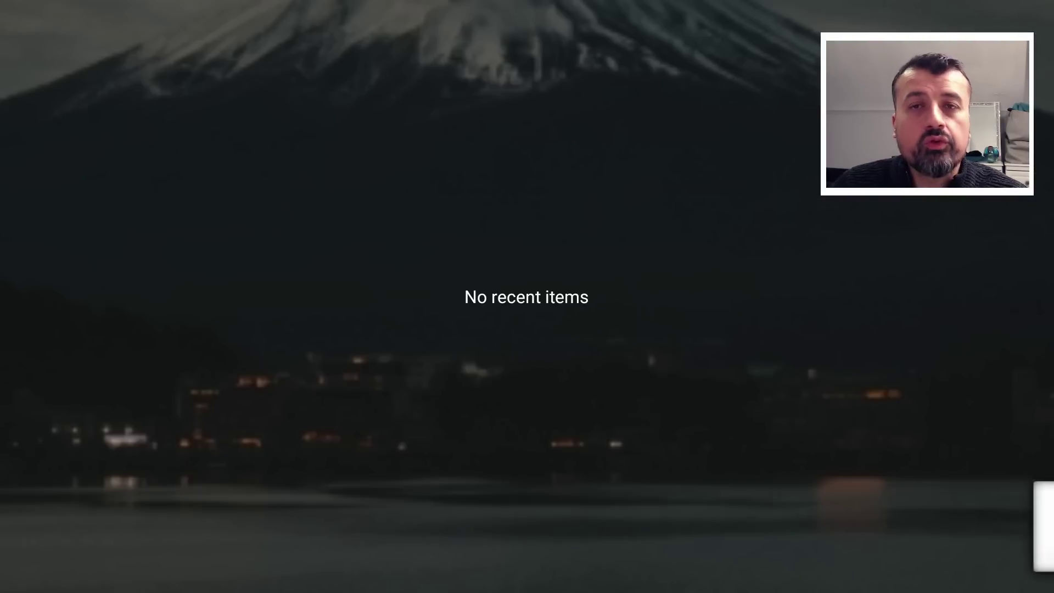
pyautogui.press('Escape')
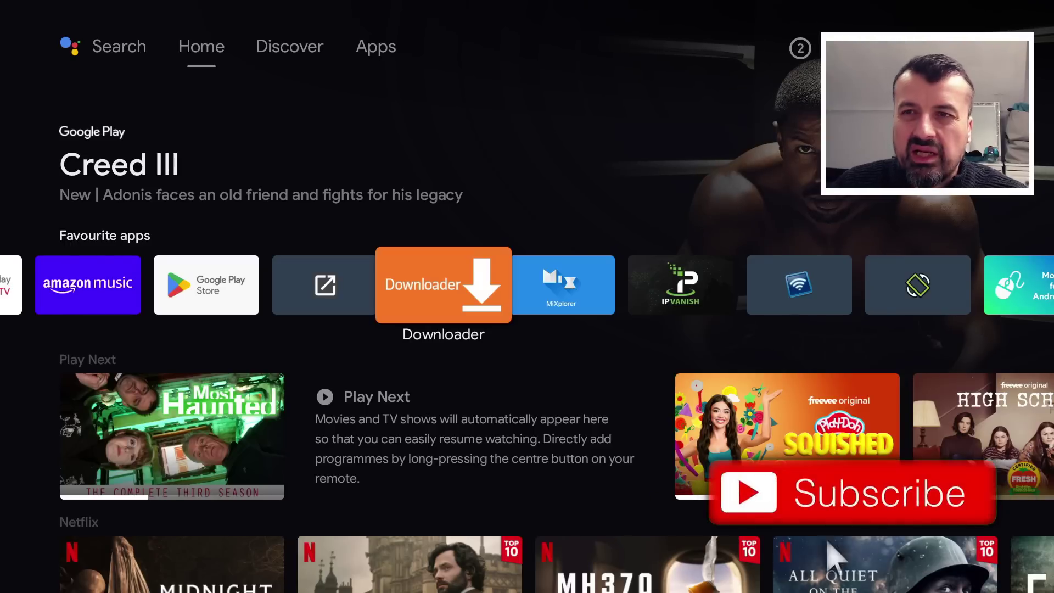
# Launch Background Apps and Process List from the Favourite apps row.
pyautogui.press('Left')
pyautogui.press('Right')
pyautogui.press('Right')
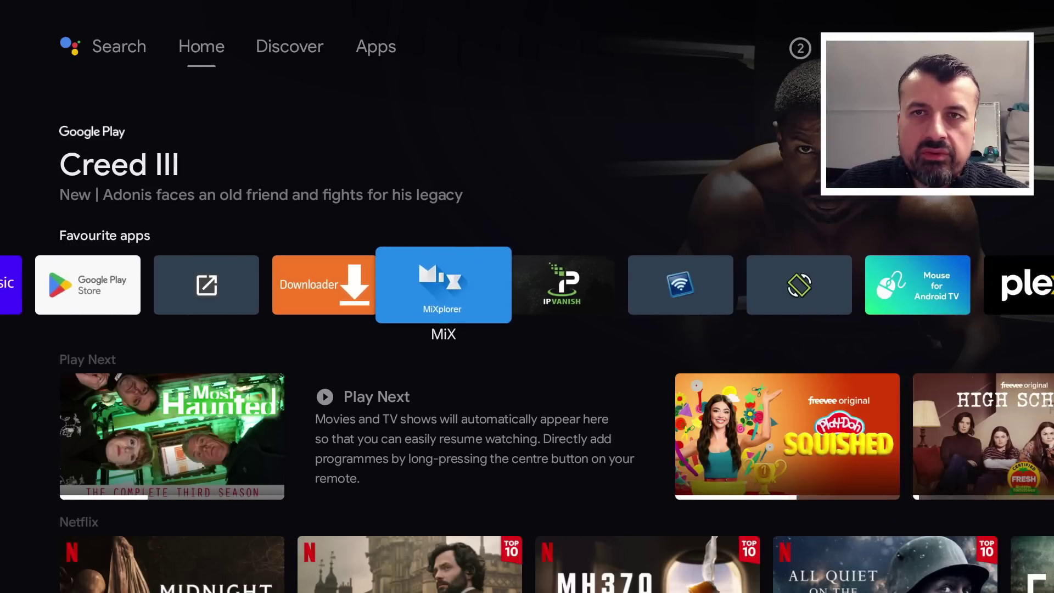
pyautogui.press('Right')
pyautogui.press('Left')
pyautogui.press('Left')
pyautogui.press('Left')
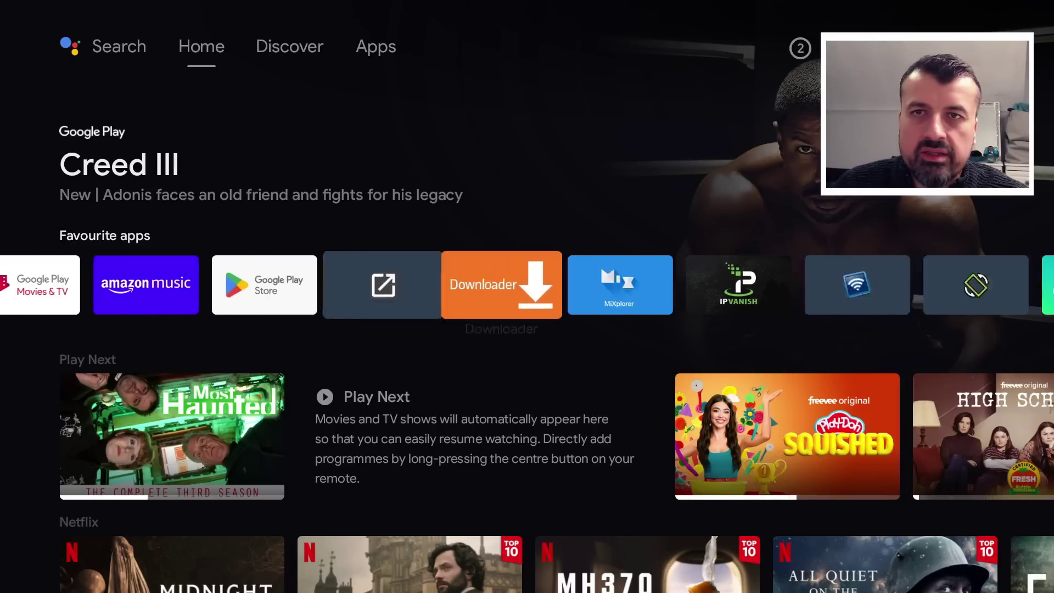
pyautogui.press('Right')
pyautogui.press('Right')
pyautogui.press('Right')
pyautogui.press('Right')
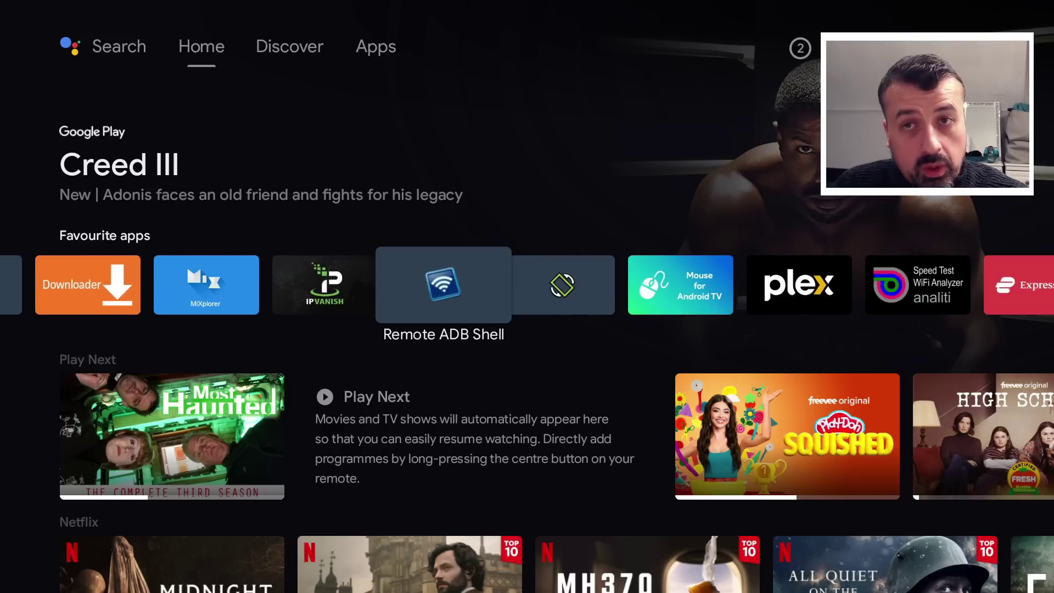
pyautogui.press('Right')
pyautogui.press('Right')
pyautogui.press('Right')
pyautogui.press('Right')
pyautogui.press('Right')
pyautogui.press('Right')
pyautogui.press('Right')
pyautogui.press('Right')
pyautogui.press('Right')
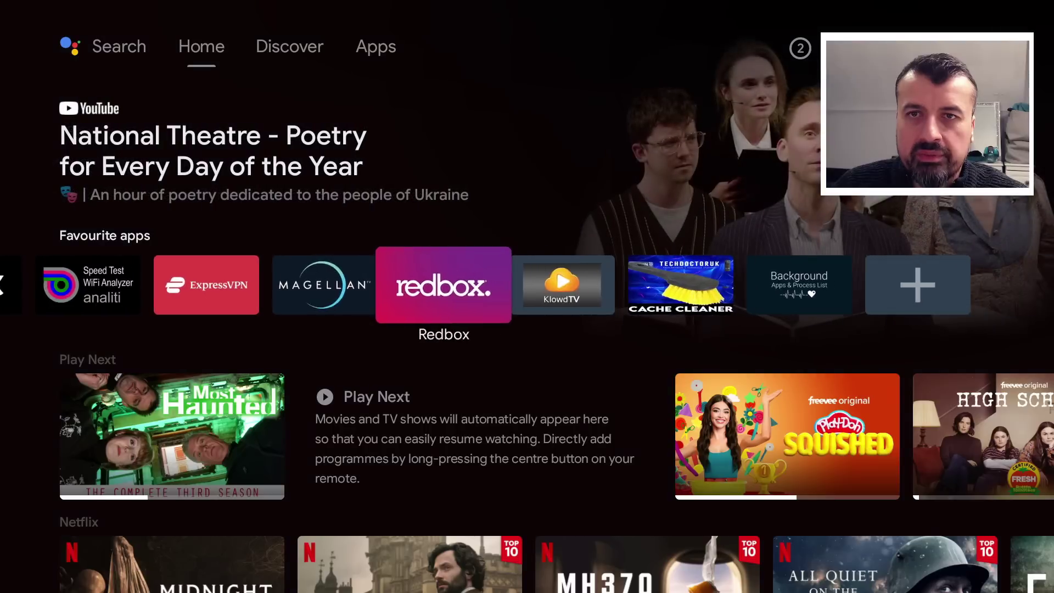
pyautogui.press('Right')
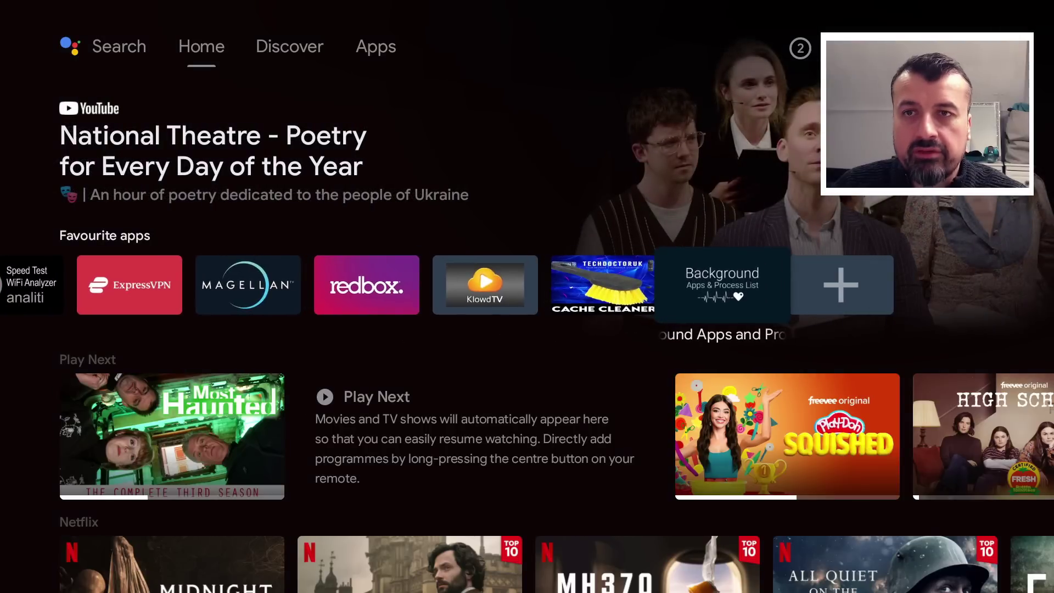
pyautogui.press('Return')
pyautogui.press('Escape')
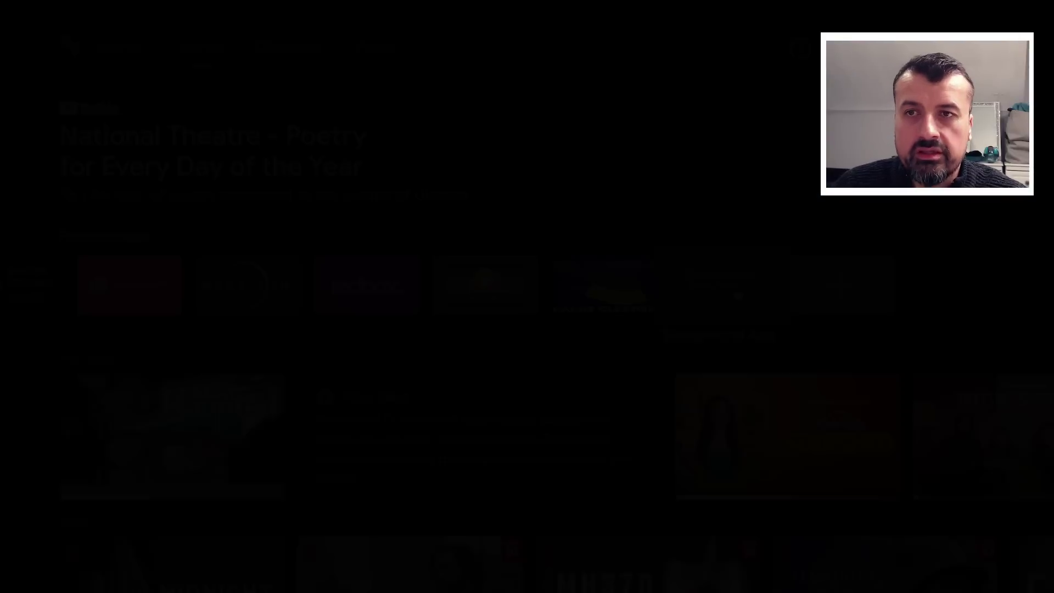
pyautogui.press('Right')
pyautogui.press('Return')
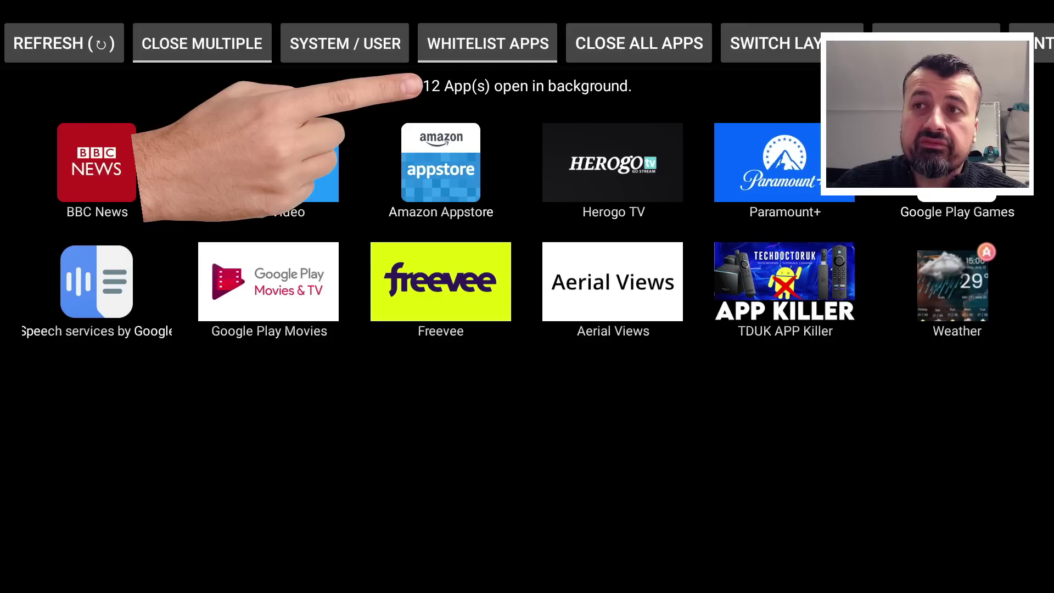
# Review the apps open in the background and the available list actions, and return to the home screen.
pyautogui.press('Right')
pyautogui.press('Left')
pyautogui.press('Left')
pyautogui.press('Left')
pyautogui.press('Left')
pyautogui.press('Left')
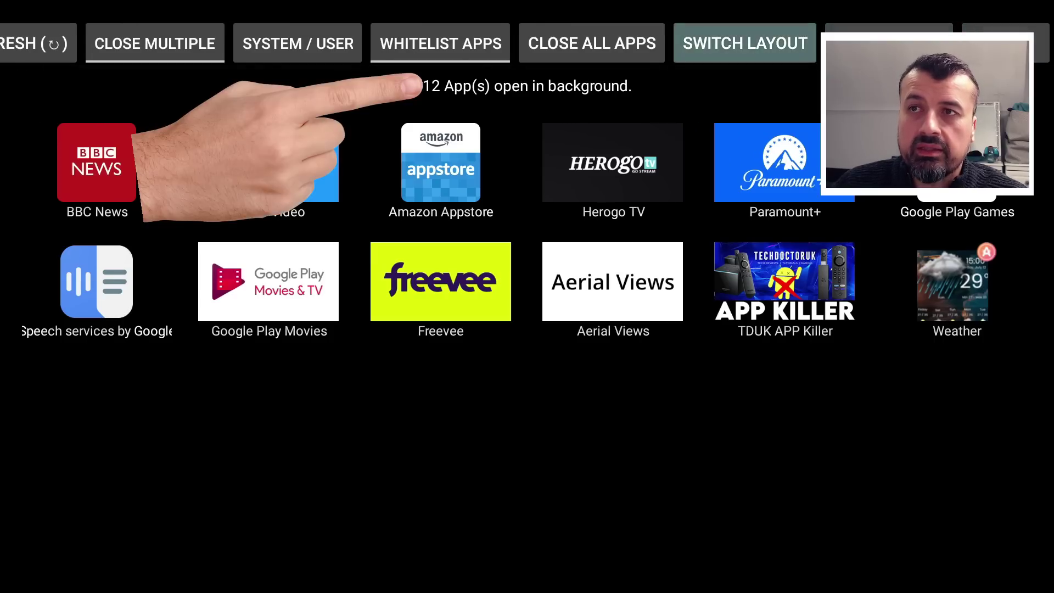
pyautogui.press('Left')
pyautogui.press('Left')
pyautogui.press('Right')
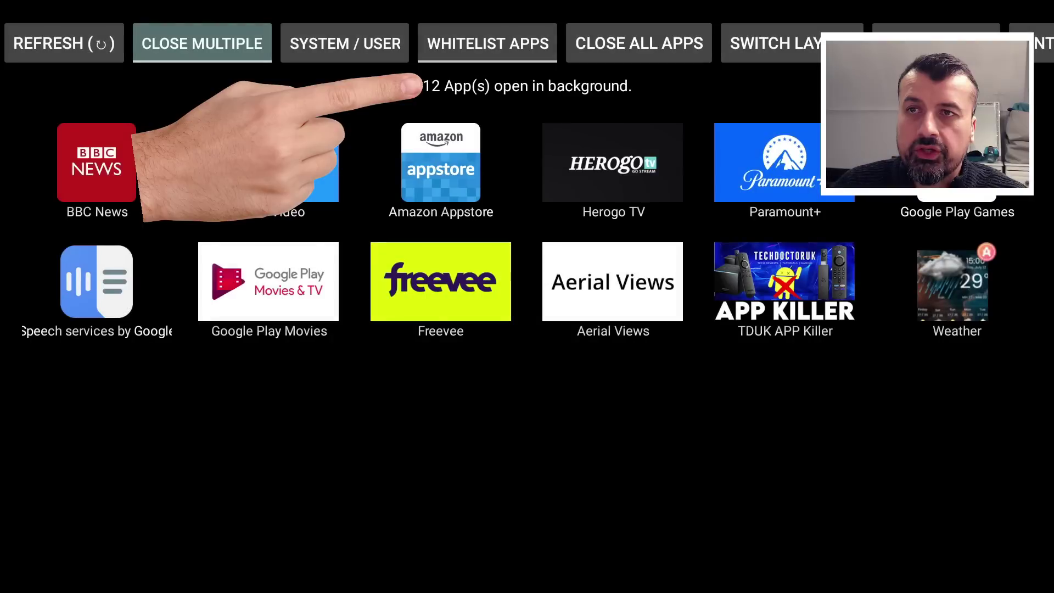
pyautogui.press('Down')
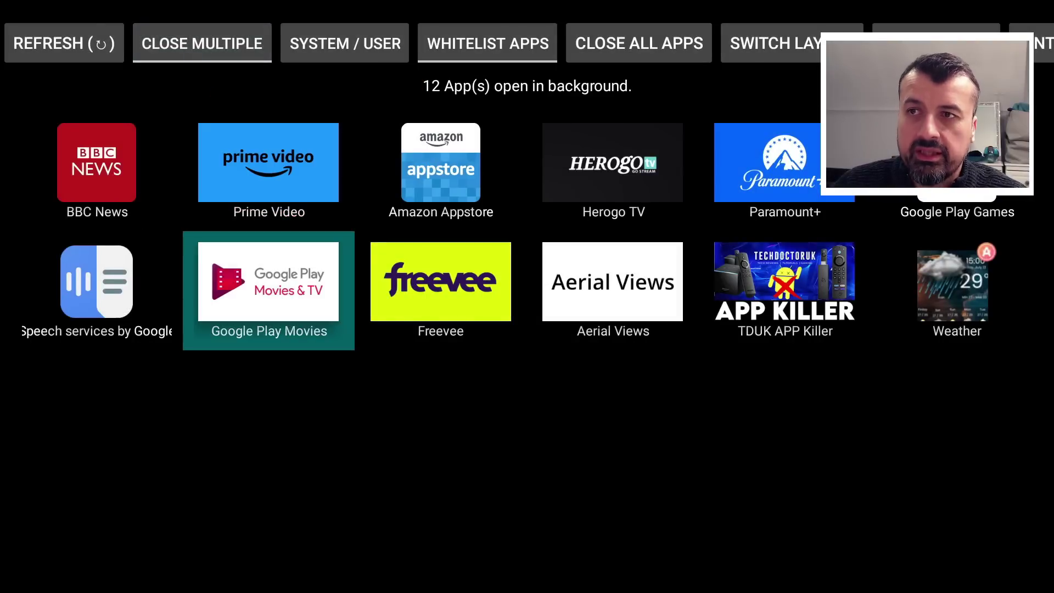
pyautogui.press('Home')
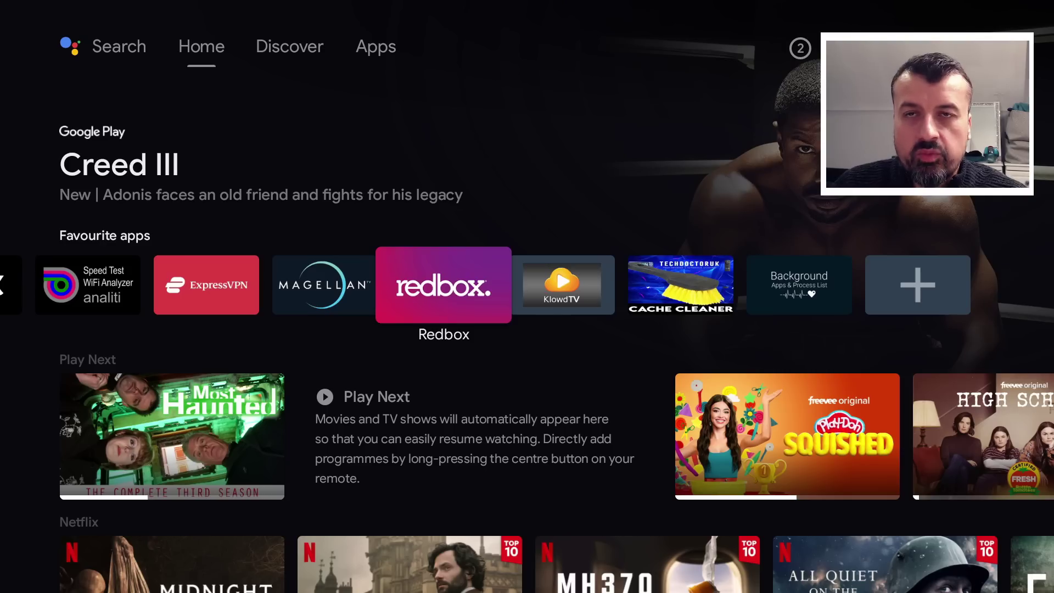
# Add TDUK APP Killer to the Favourite apps row.
pyautogui.press('Right')
pyautogui.press('Right')
pyautogui.press('Right')
pyautogui.press('Right')
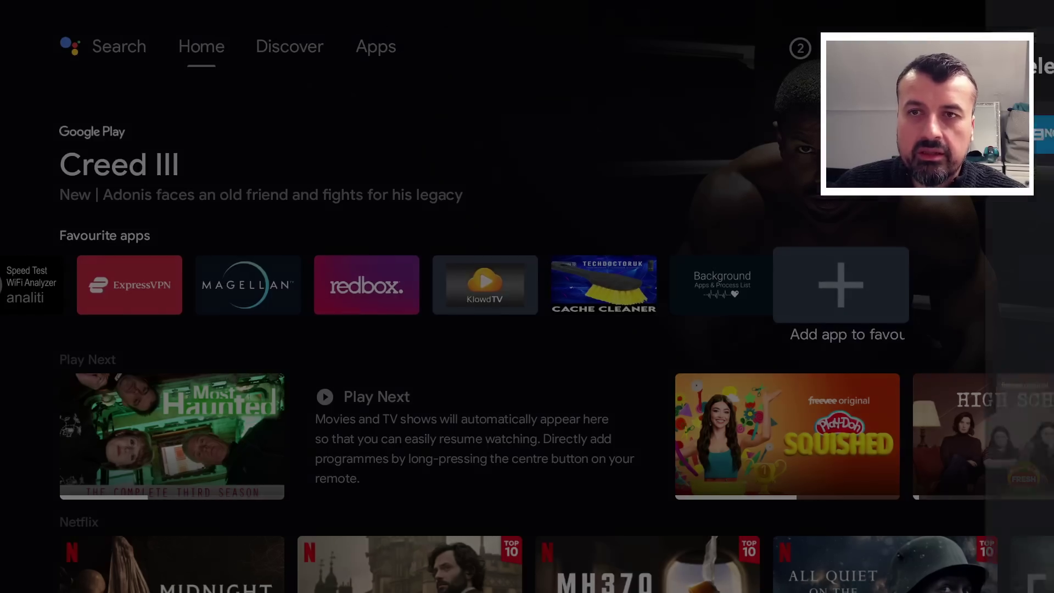
pyautogui.press('Return')
pyautogui.press('Down')
pyautogui.press('Down')
pyautogui.press('Down')
pyautogui.press('Down')
pyautogui.press('Down')
pyautogui.press('Down')
pyautogui.press('Down')
pyautogui.press('Down')
pyautogui.press('Down')
pyautogui.press('Down')
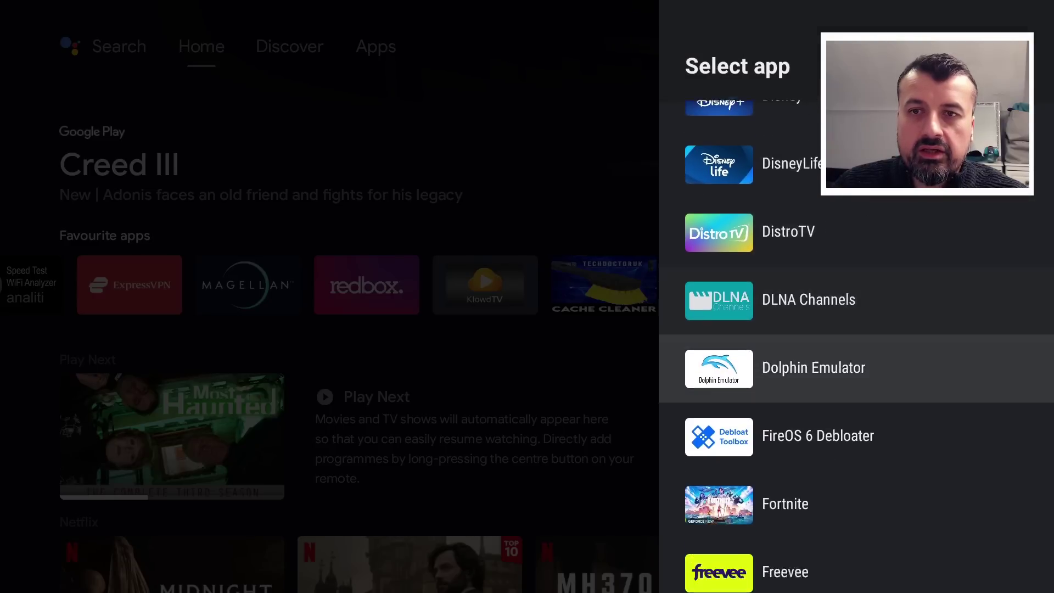
pyautogui.press('Down')
pyautogui.press('Down')
pyautogui.press('Down')
pyautogui.press('Down')
pyautogui.press('Down')
pyautogui.press('Down')
pyautogui.press('Down')
pyautogui.press('Down')
pyautogui.press('Down')
pyautogui.press('Down')
pyautogui.press('Down')
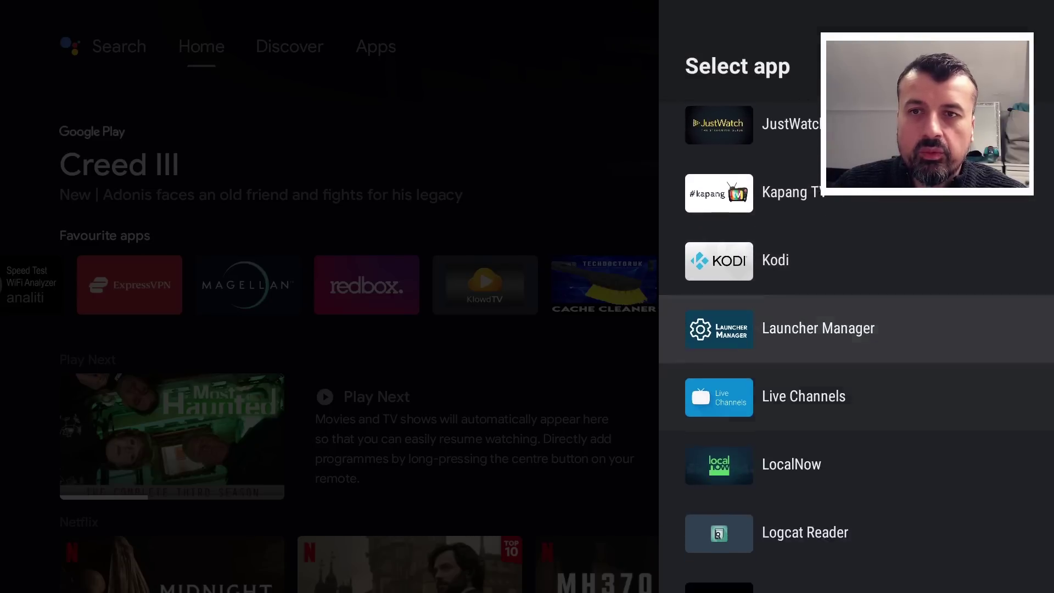
pyautogui.press('Down')
pyautogui.press('Down')
pyautogui.press('Down')
pyautogui.press('Down')
pyautogui.press('Down')
pyautogui.press('Down')
pyautogui.press('Down')
pyautogui.press('Down')
pyautogui.press('Down')
pyautogui.press('Down')
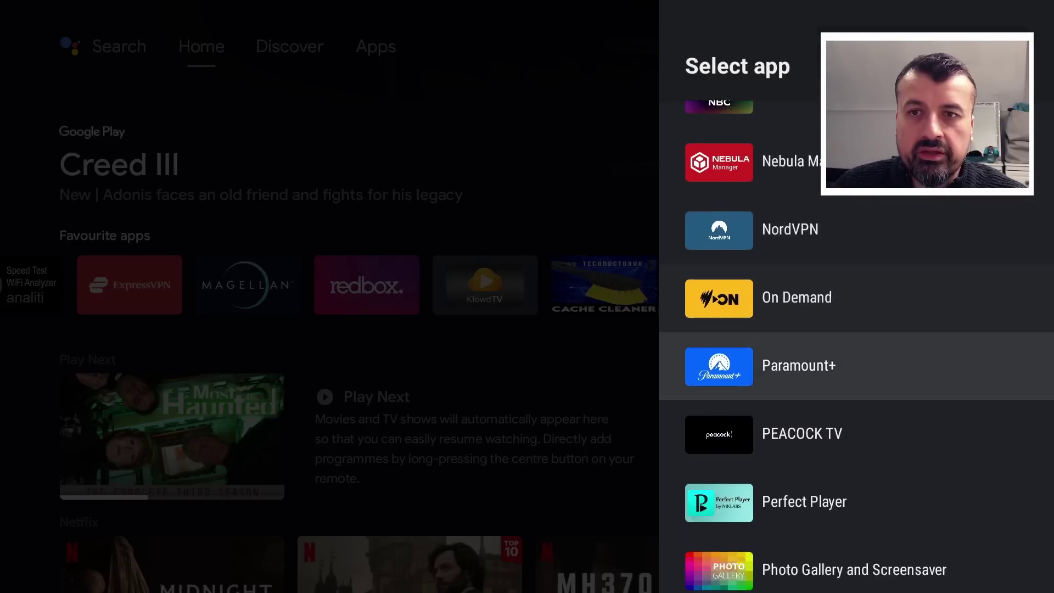
pyautogui.press('Down')
pyautogui.press('Down')
pyautogui.press('Down')
pyautogui.press('Down')
pyautogui.press('Down')
pyautogui.press('Down')
pyautogui.press('Down')
pyautogui.press('Down')
pyautogui.press('Down')
pyautogui.press('Down')
pyautogui.press('Down')
pyautogui.press('Down')
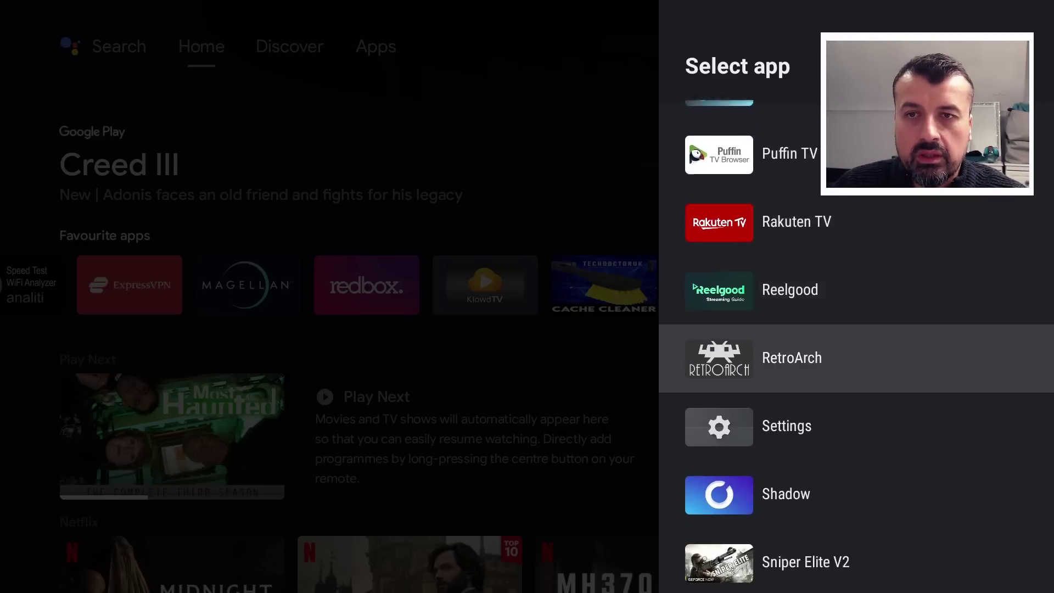
pyautogui.press('Down')
pyautogui.press('Down')
pyautogui.press('Down')
pyautogui.press('Return')
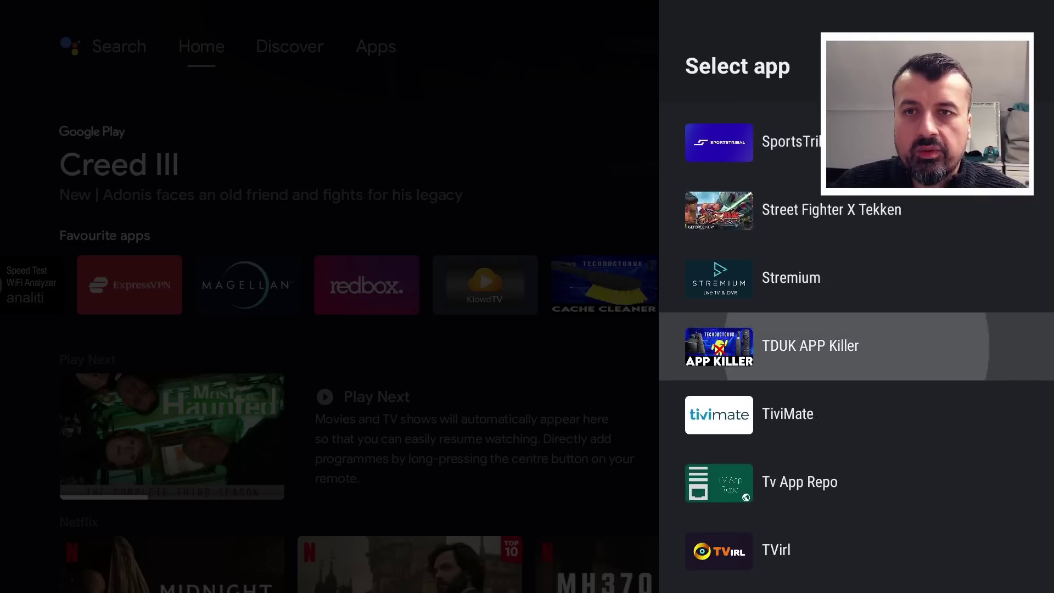
# Launch TDUK APP Killer, connect it to the device, count the total running background apps and exit.
pyautogui.press('Return')
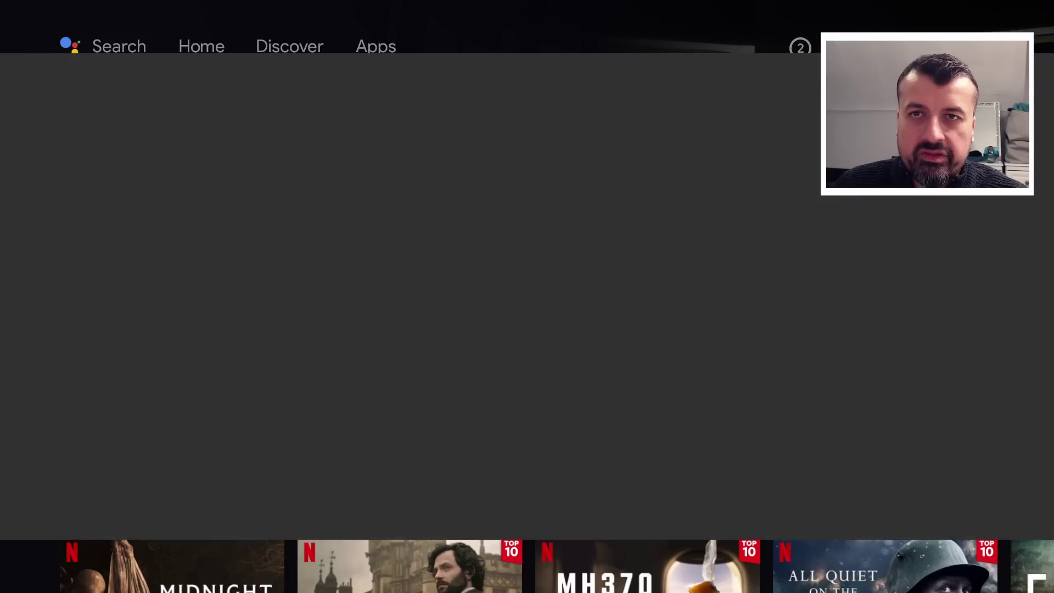
pyautogui.press('Up')
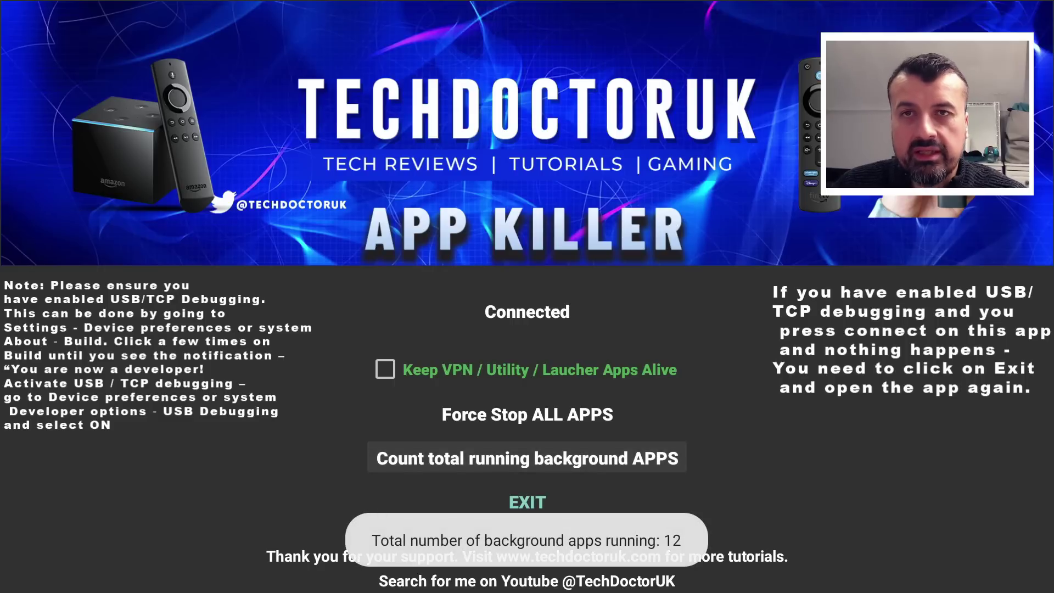
pyautogui.press('Down')
pyautogui.press('Return')
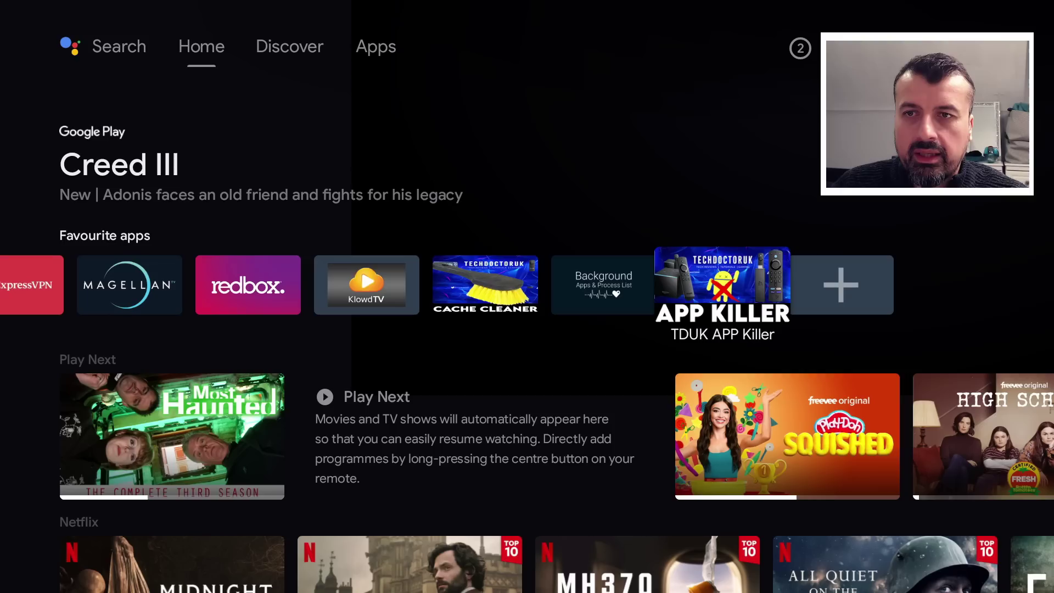
# Compare the TDUK APP Killer count with the apps listed in Background Apps and Process List, and leave the list.
pyautogui.press('Left')
pyautogui.press('Return')
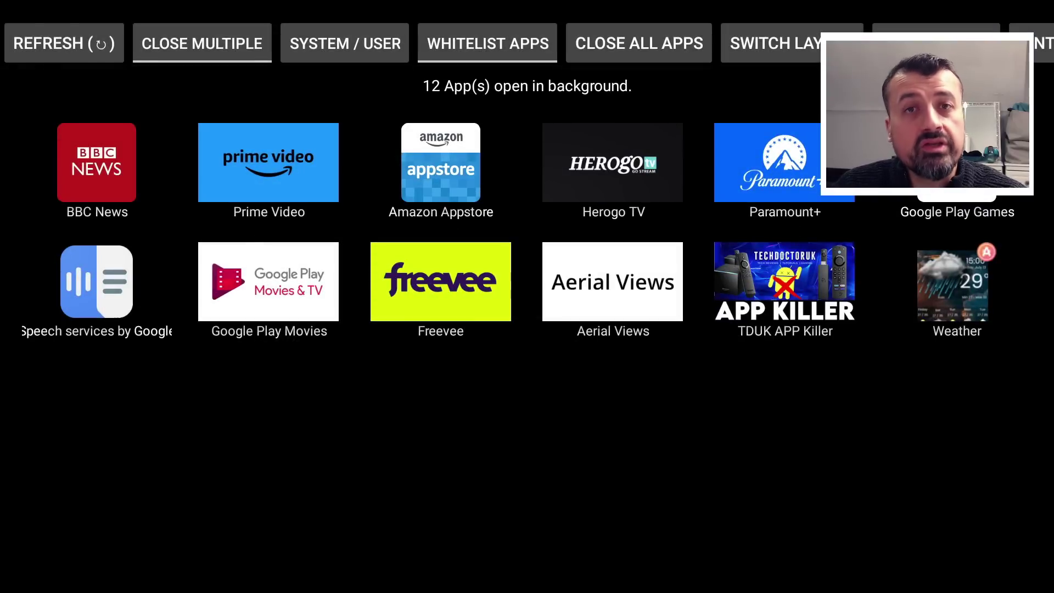
pyautogui.press('Up')
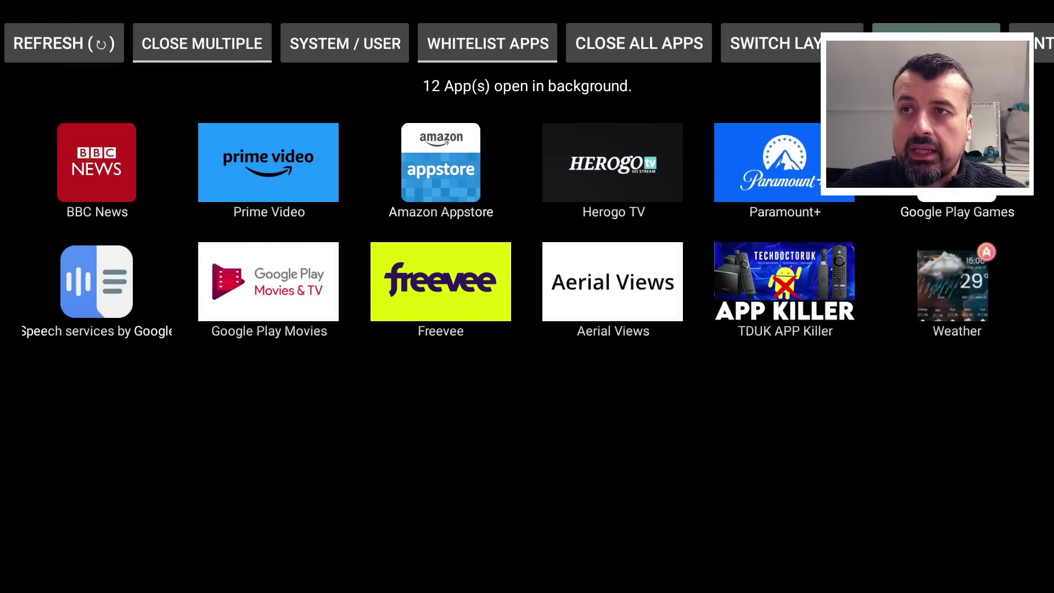
pyautogui.press('Escape')
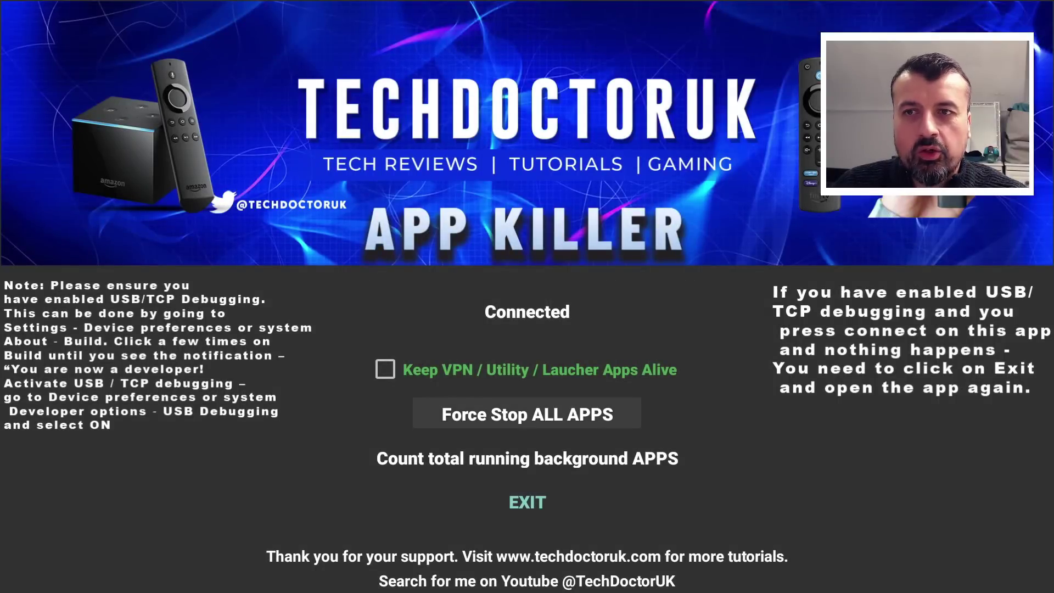
# Force stop all apps with TDUK APP Killer and exit it.
pyautogui.press('Return')
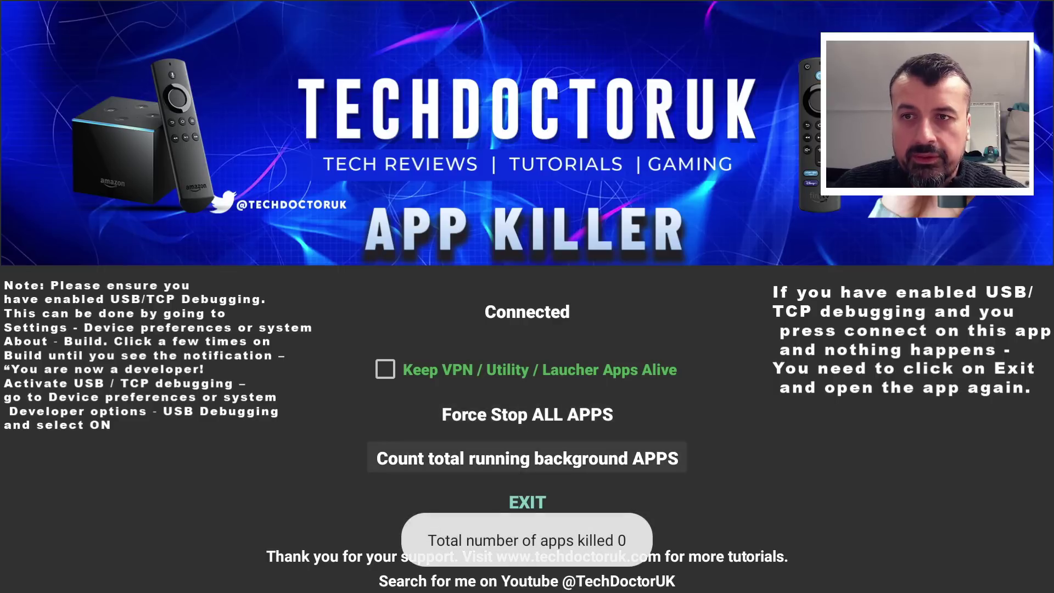
pyautogui.press('Down')
pyautogui.press('Return')
# Check the remaining background apps in Background Apps and Process List after the force stop.
pyautogui.press('Left')
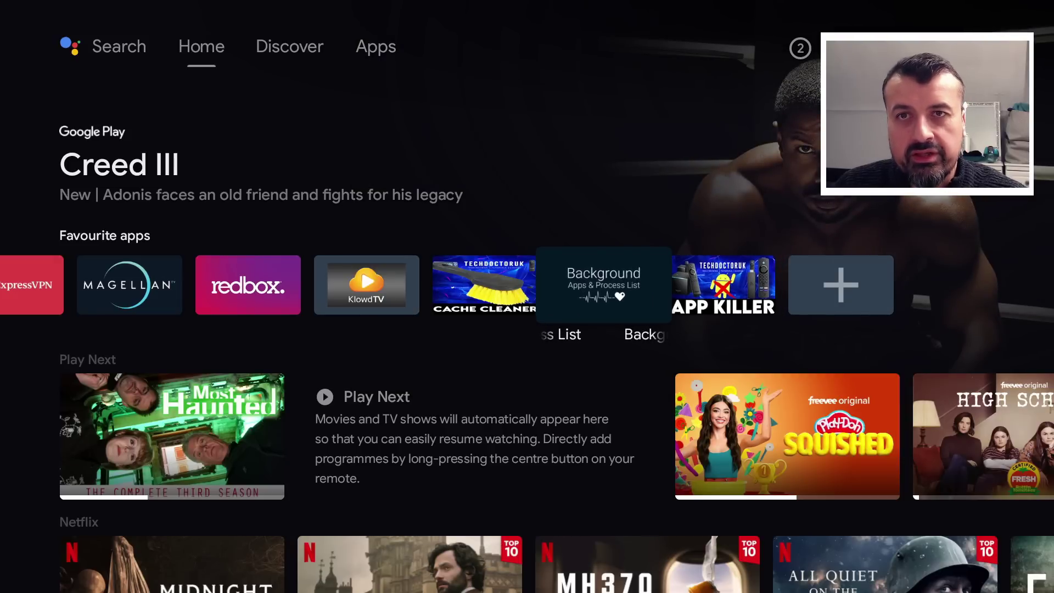
pyautogui.press('Return')
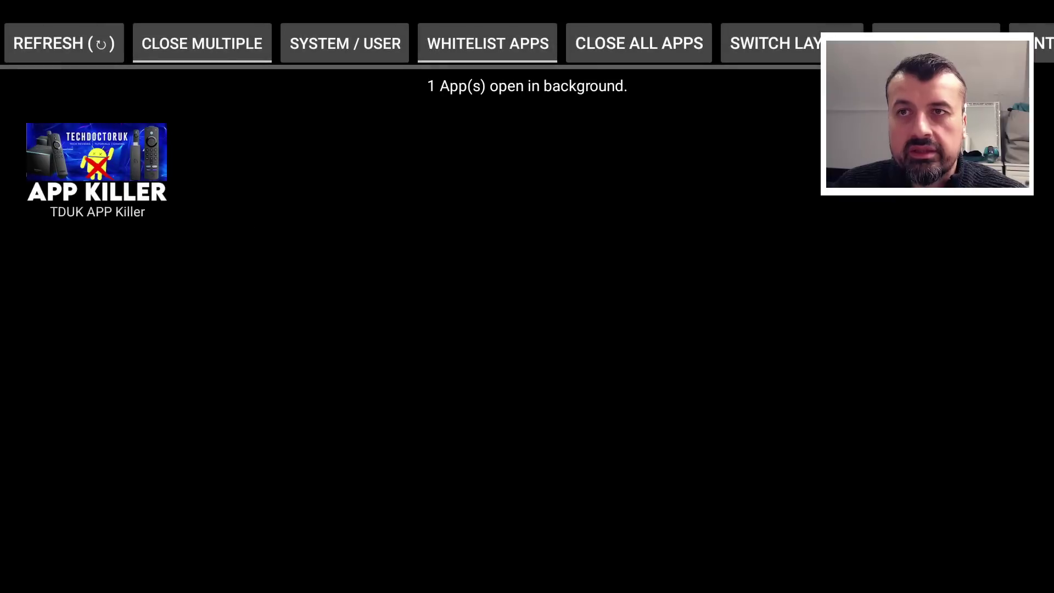